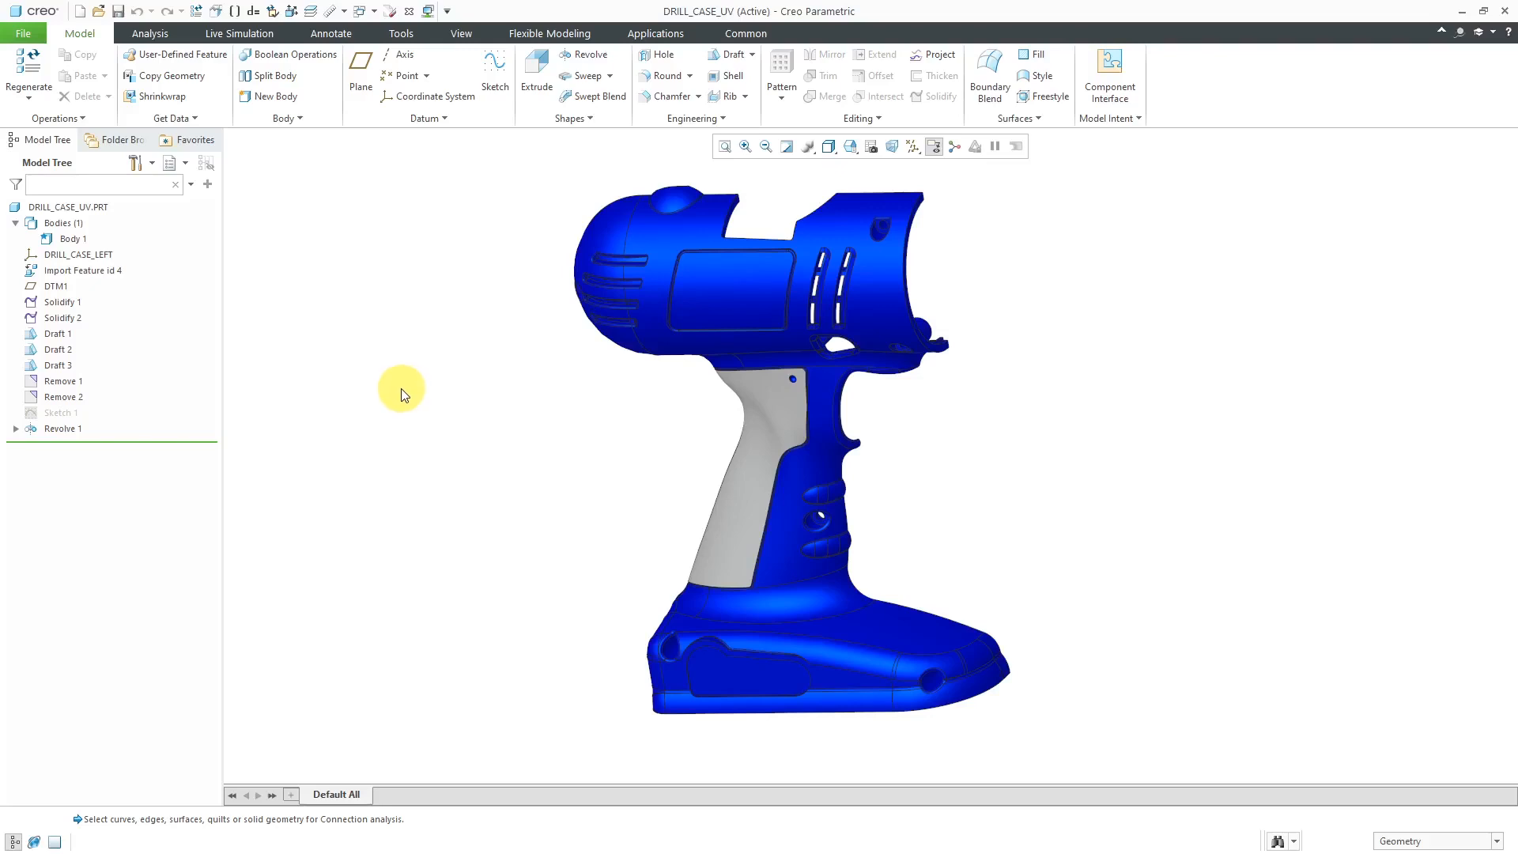
Start a Connection analysis and pick the drill case's Solid Geometry as its reference for the G0 position check
click(156, 36)
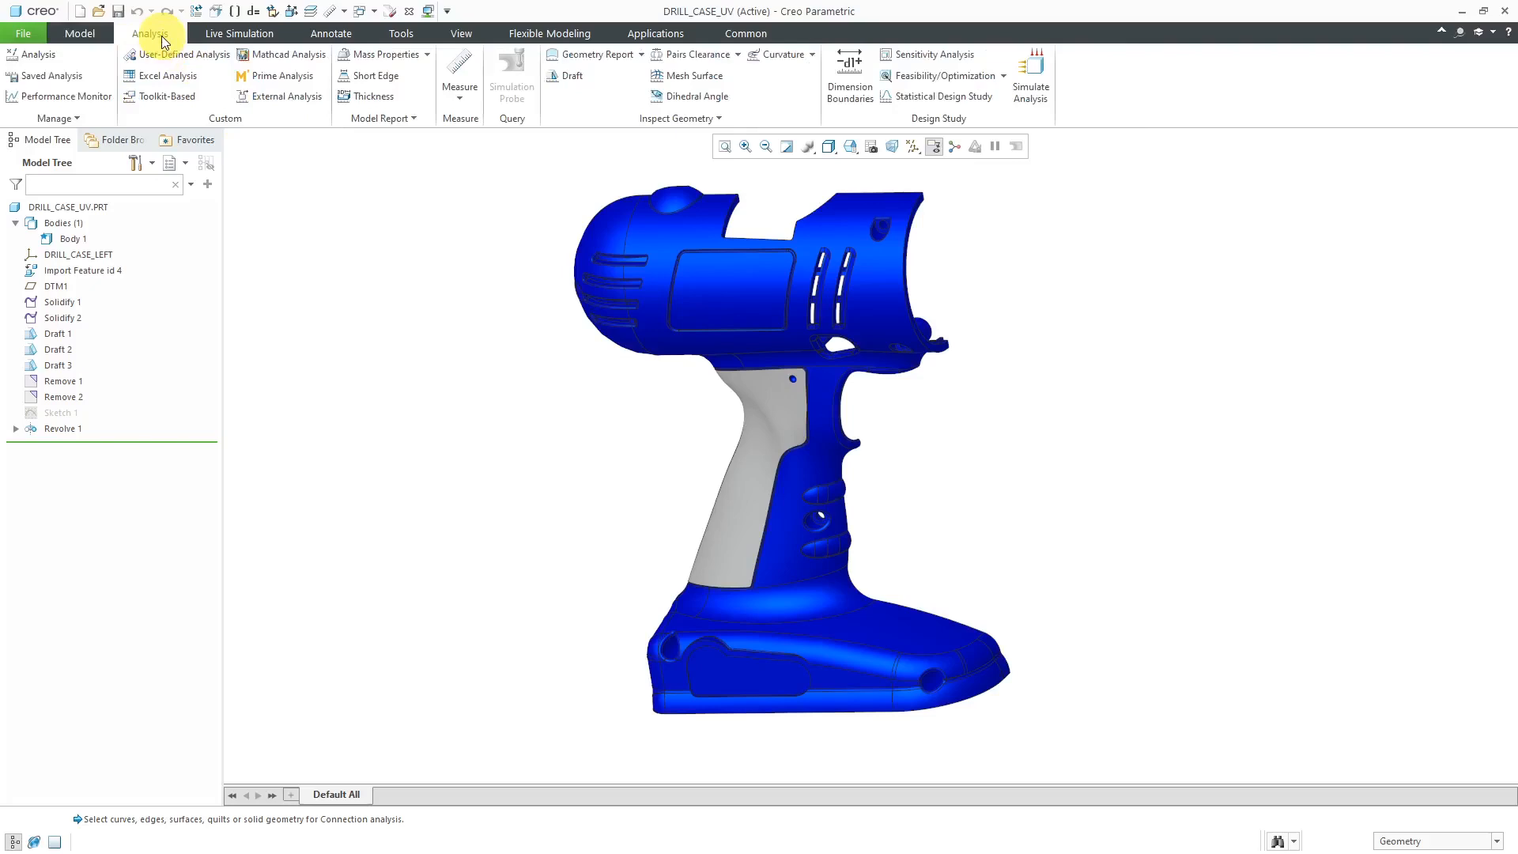
click(670, 125)
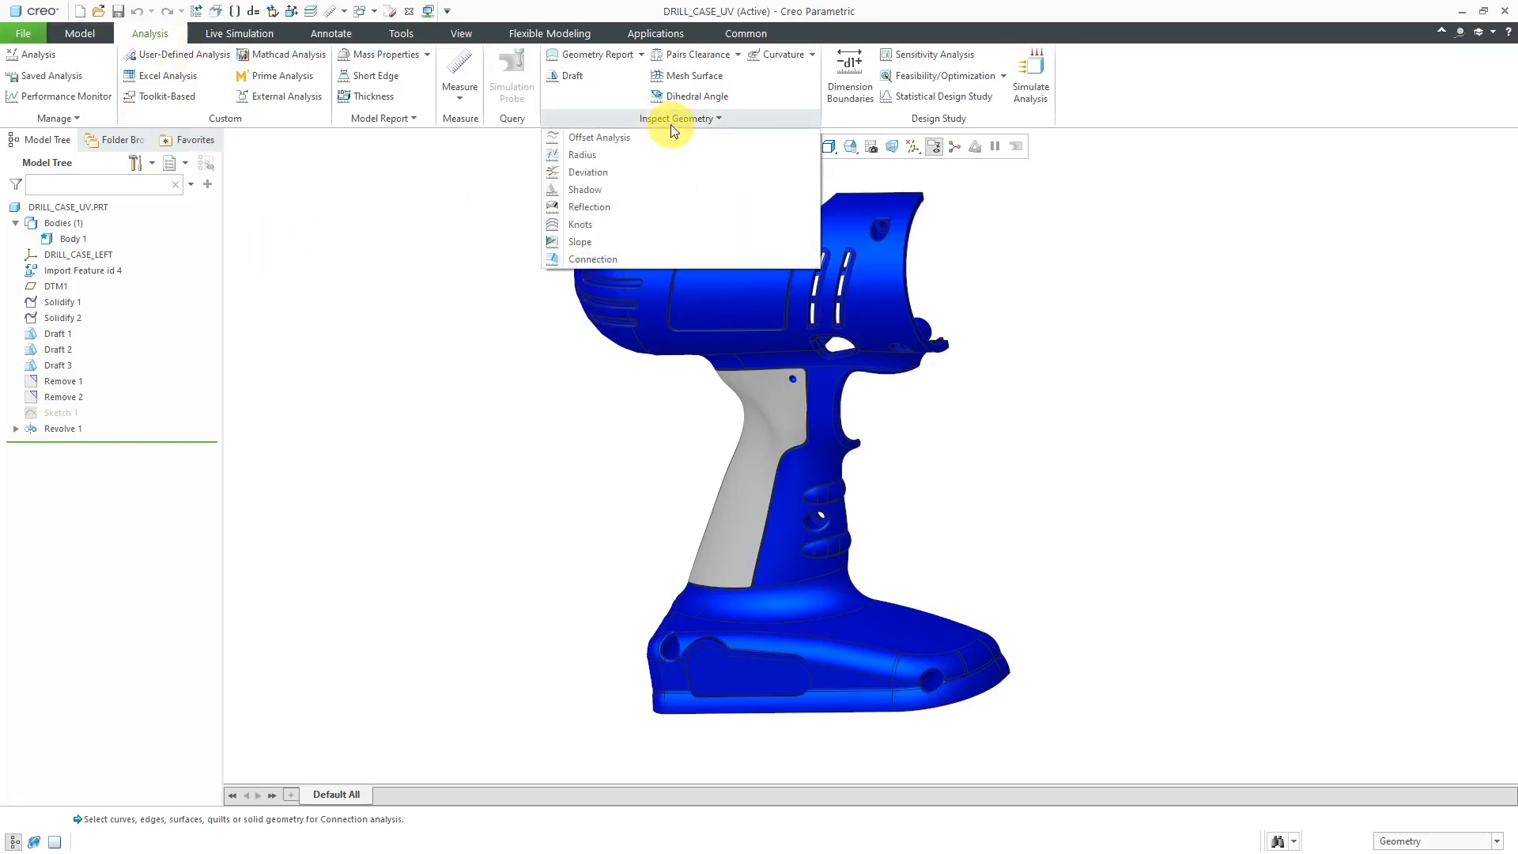
click(623, 259)
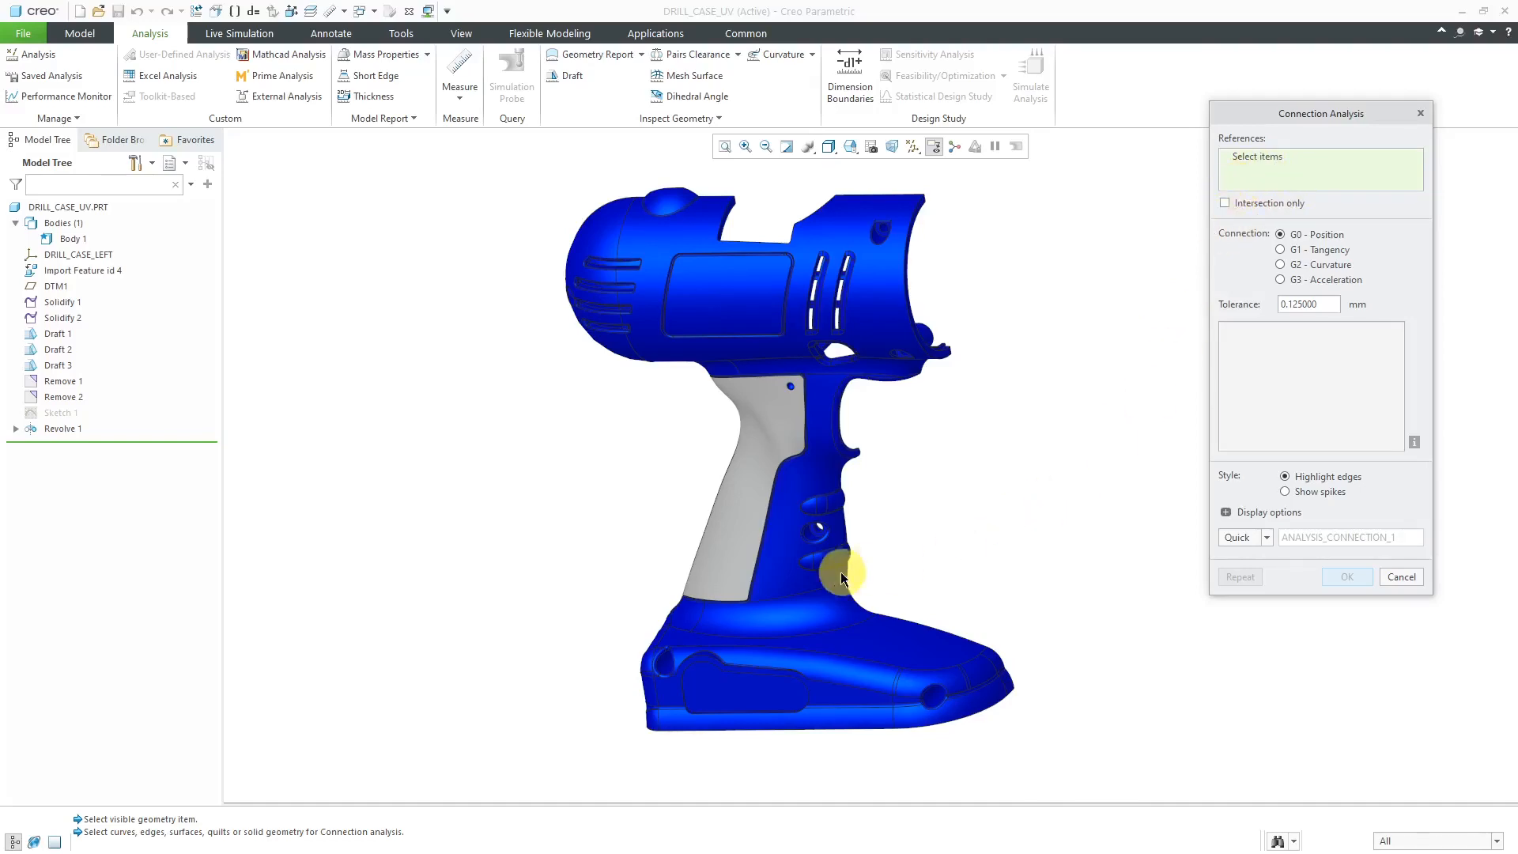
right_click(776, 557)
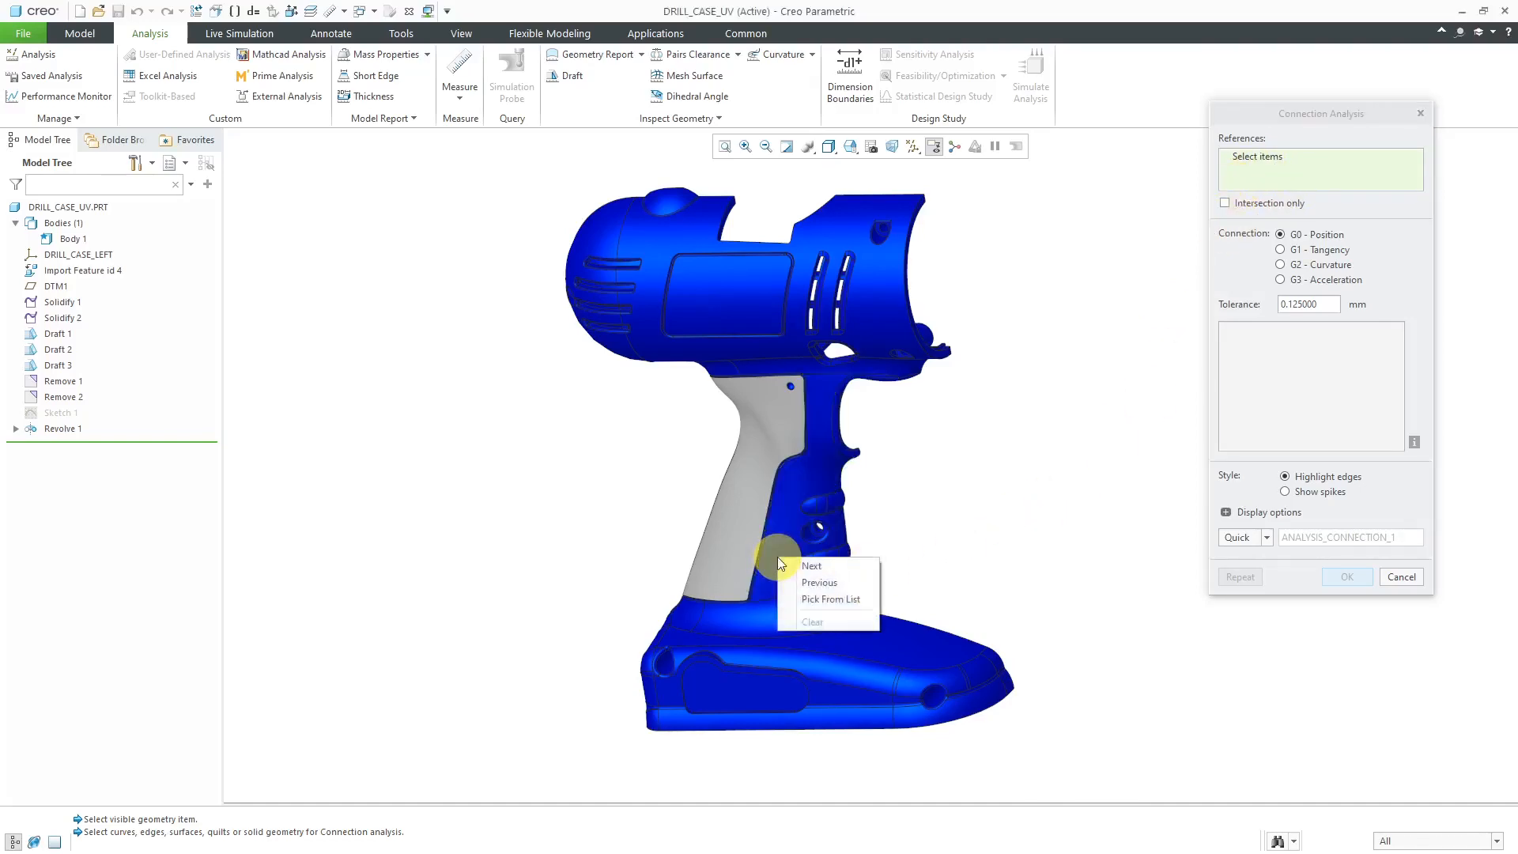
click(842, 602)
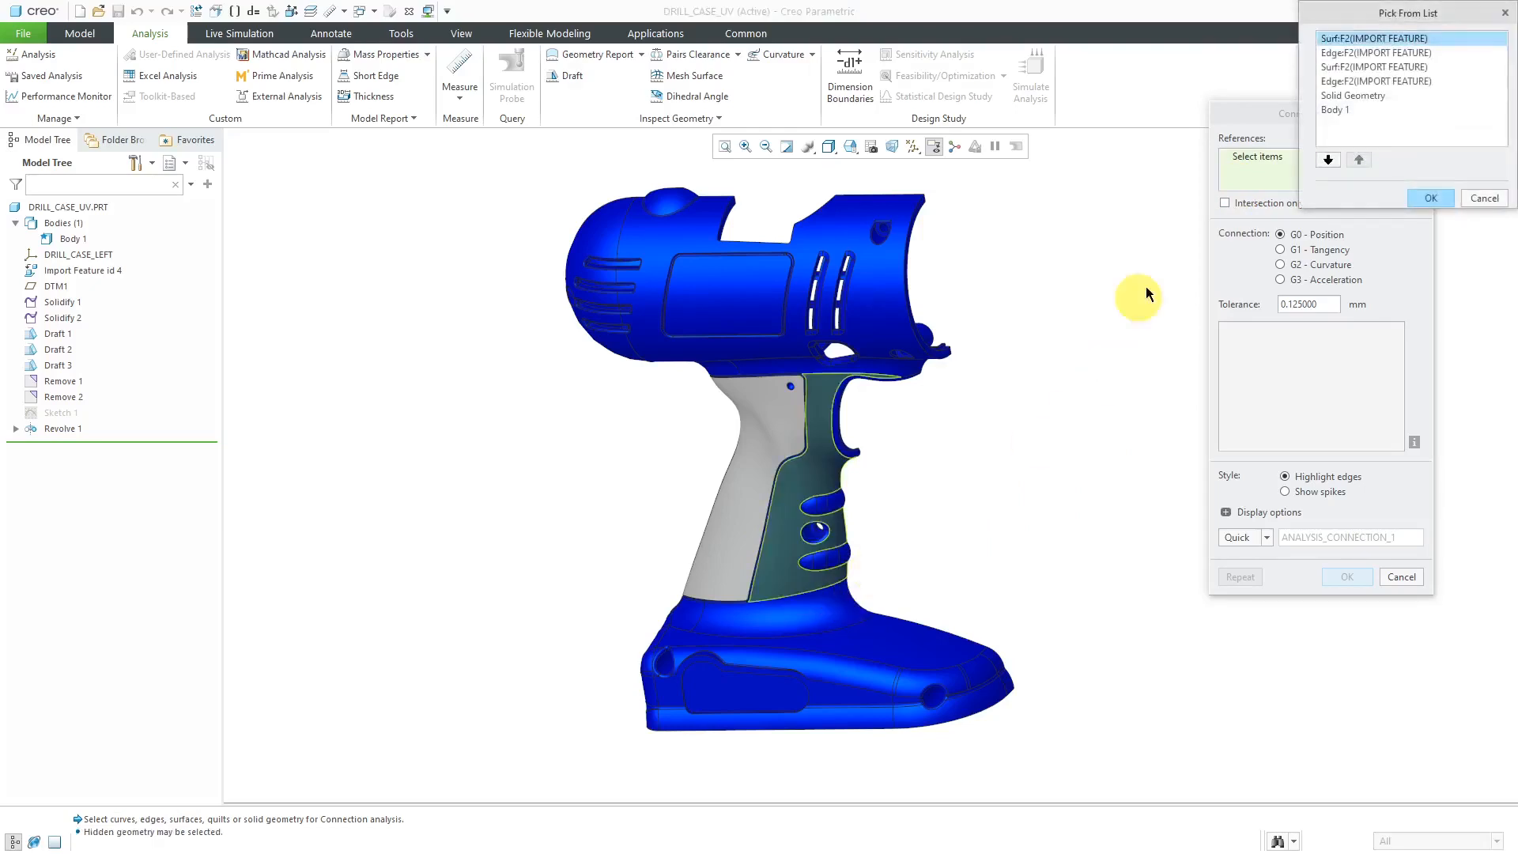
click(1383, 97)
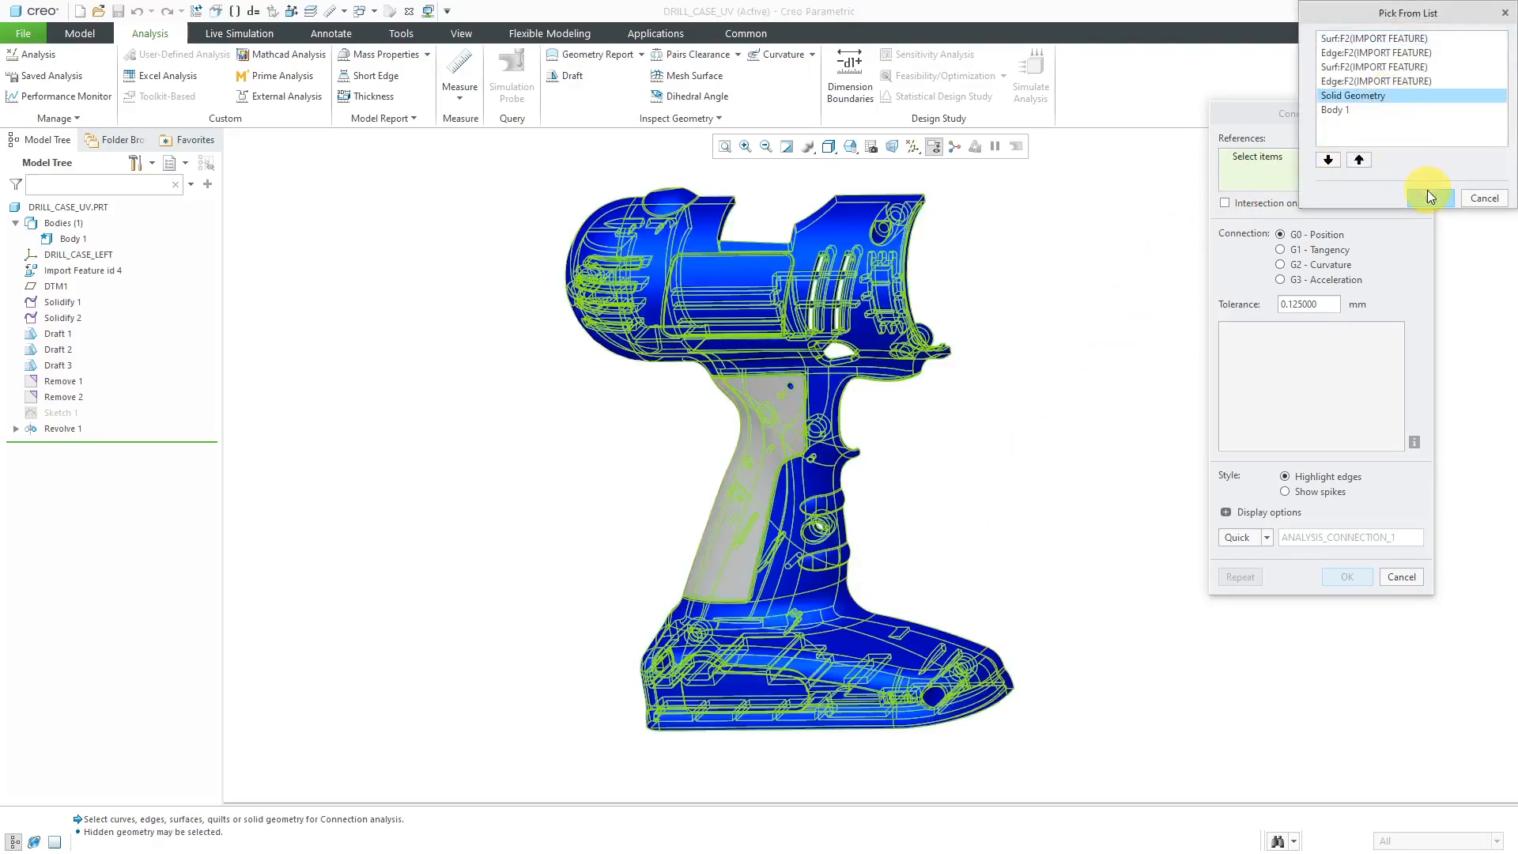
click(1430, 198)
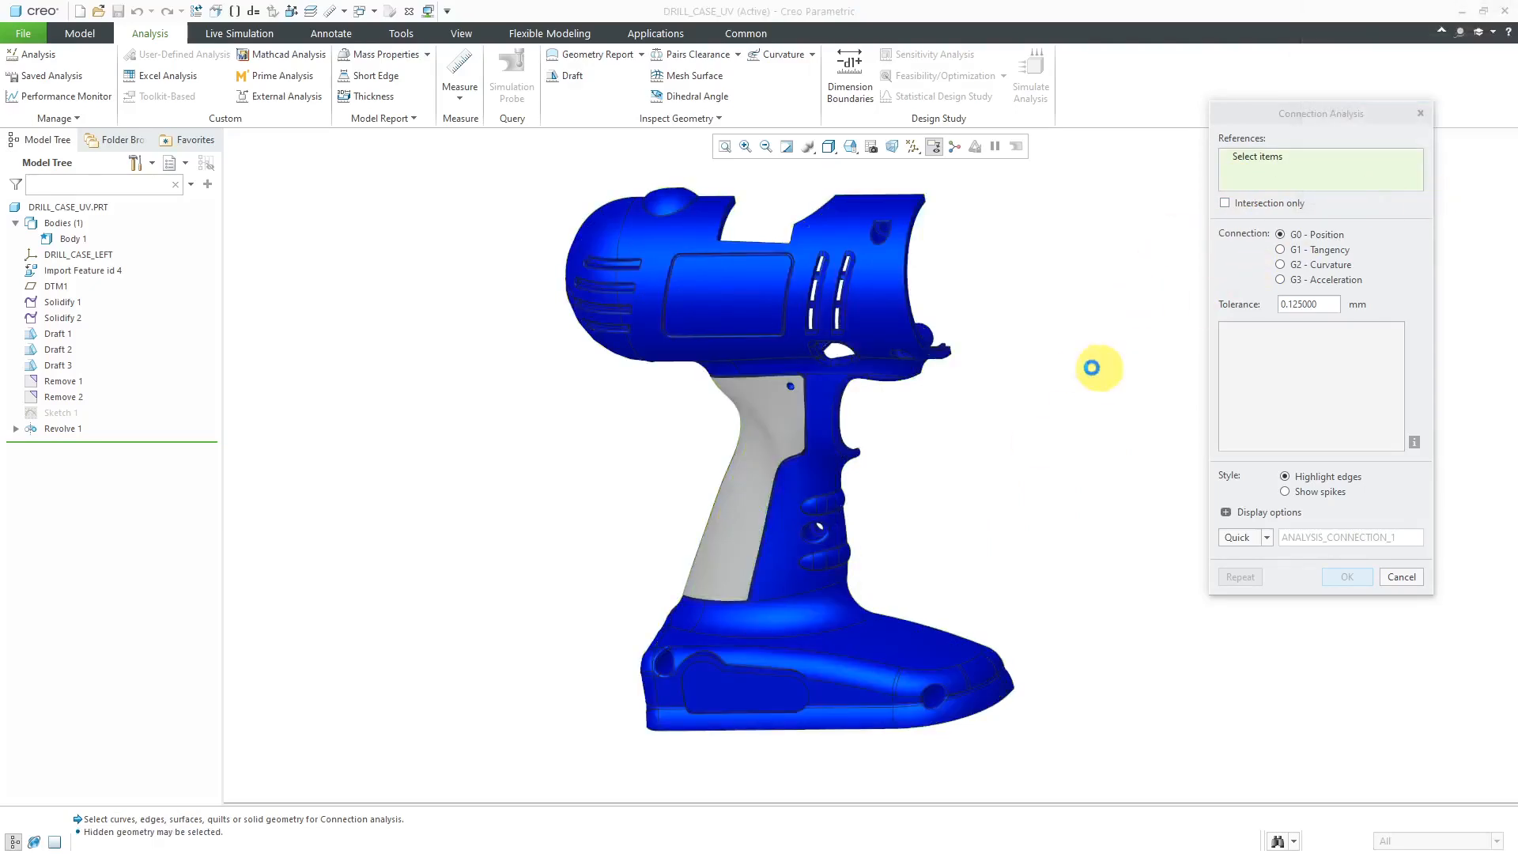
Examine the highlighted edges around the rear vents and read the detailed connection report
mouse_move(881, 351)
middle_down()
mouse_move(939, 336)
mouse_move(953, 357)
middle_up()
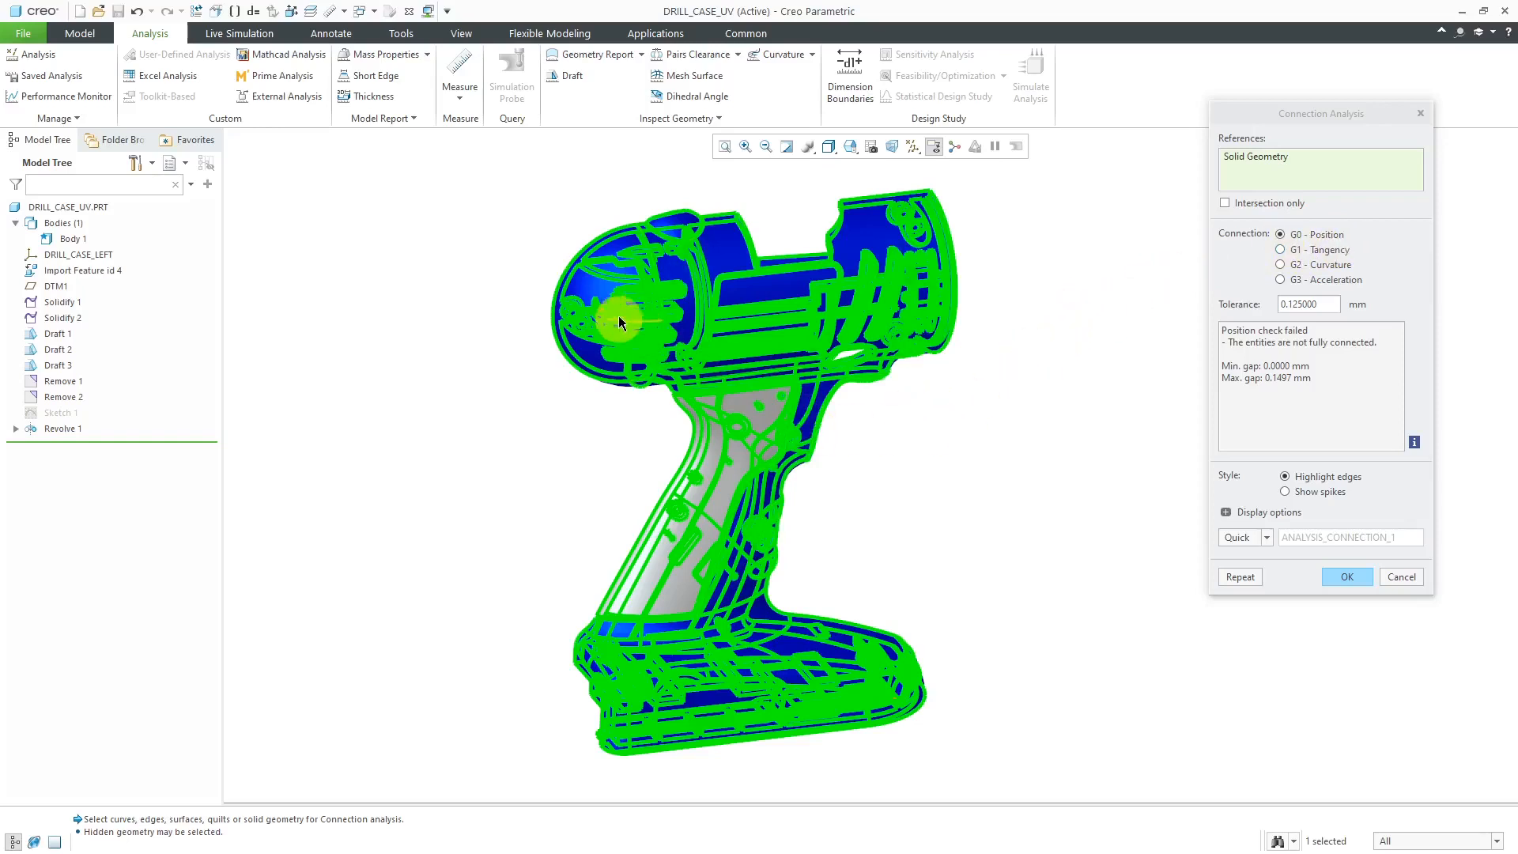
scroll(584, 314, up, 5)
scroll(622, 314, up, 4)
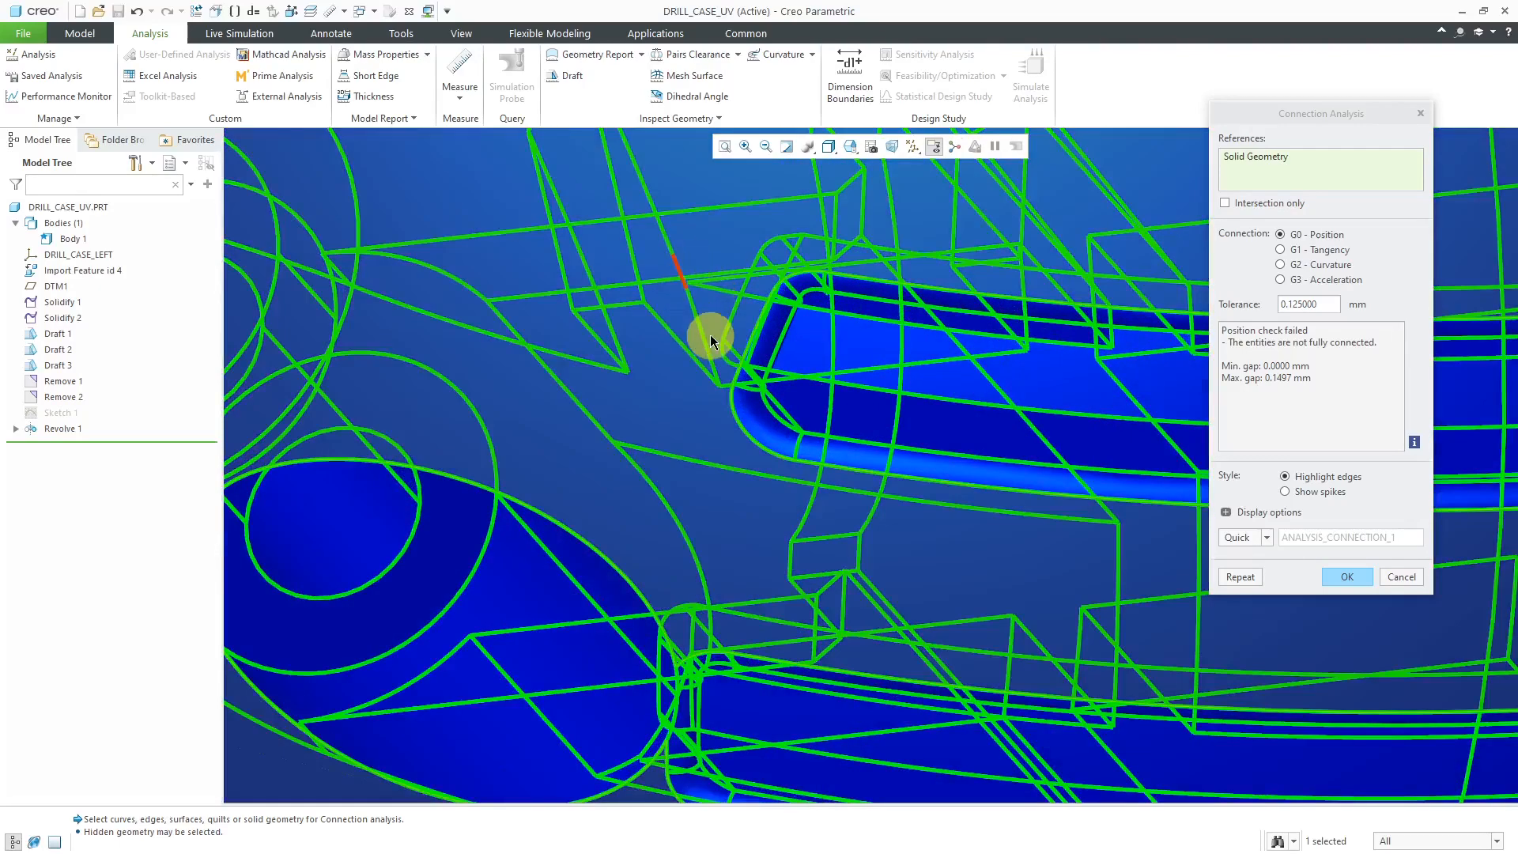
scroll(661, 339, down, 5)
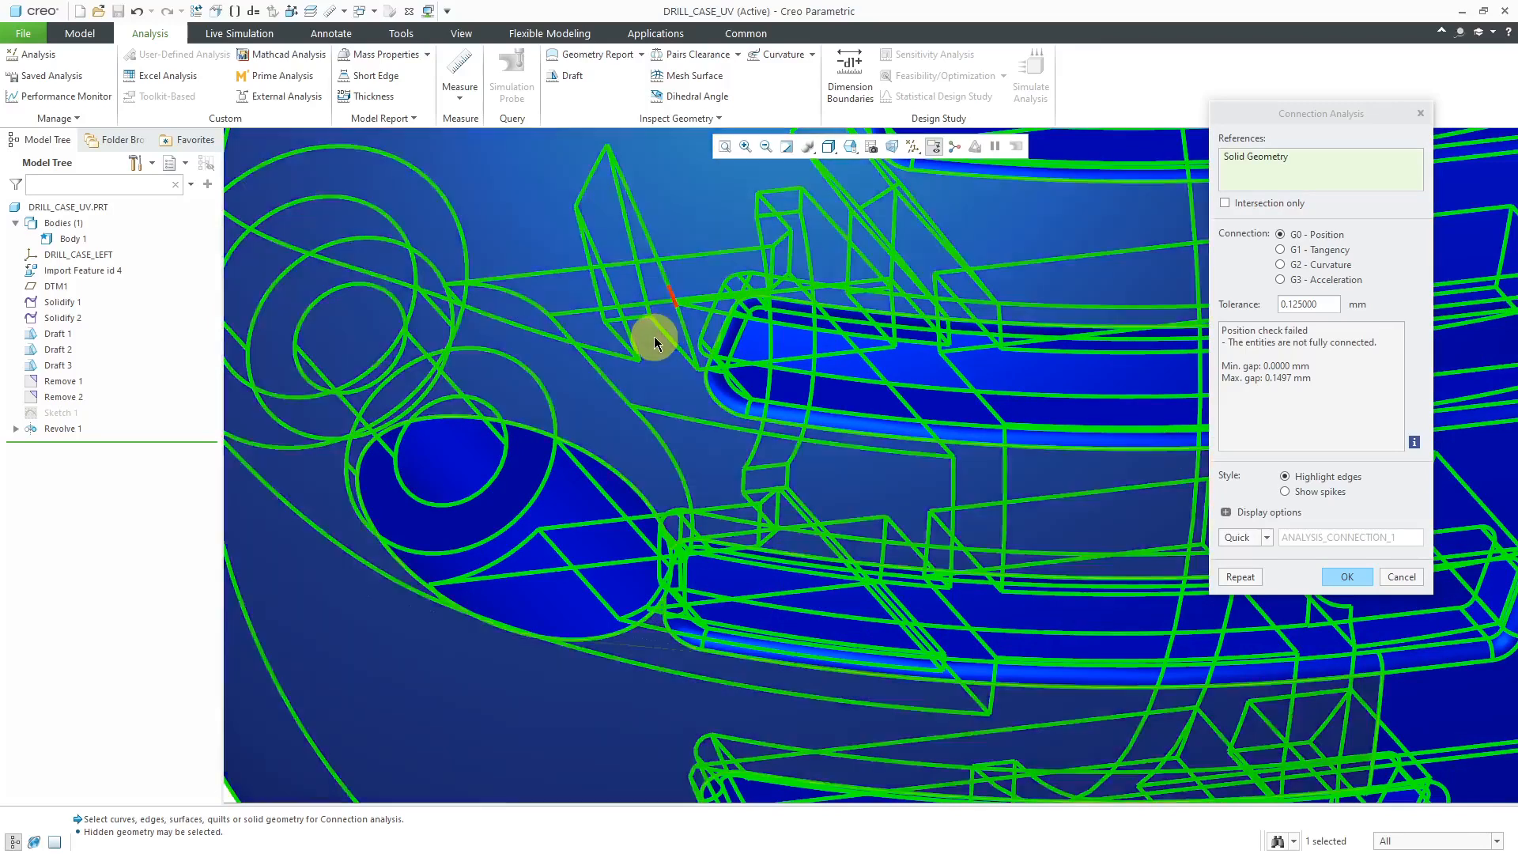
scroll(653, 335, down, 3)
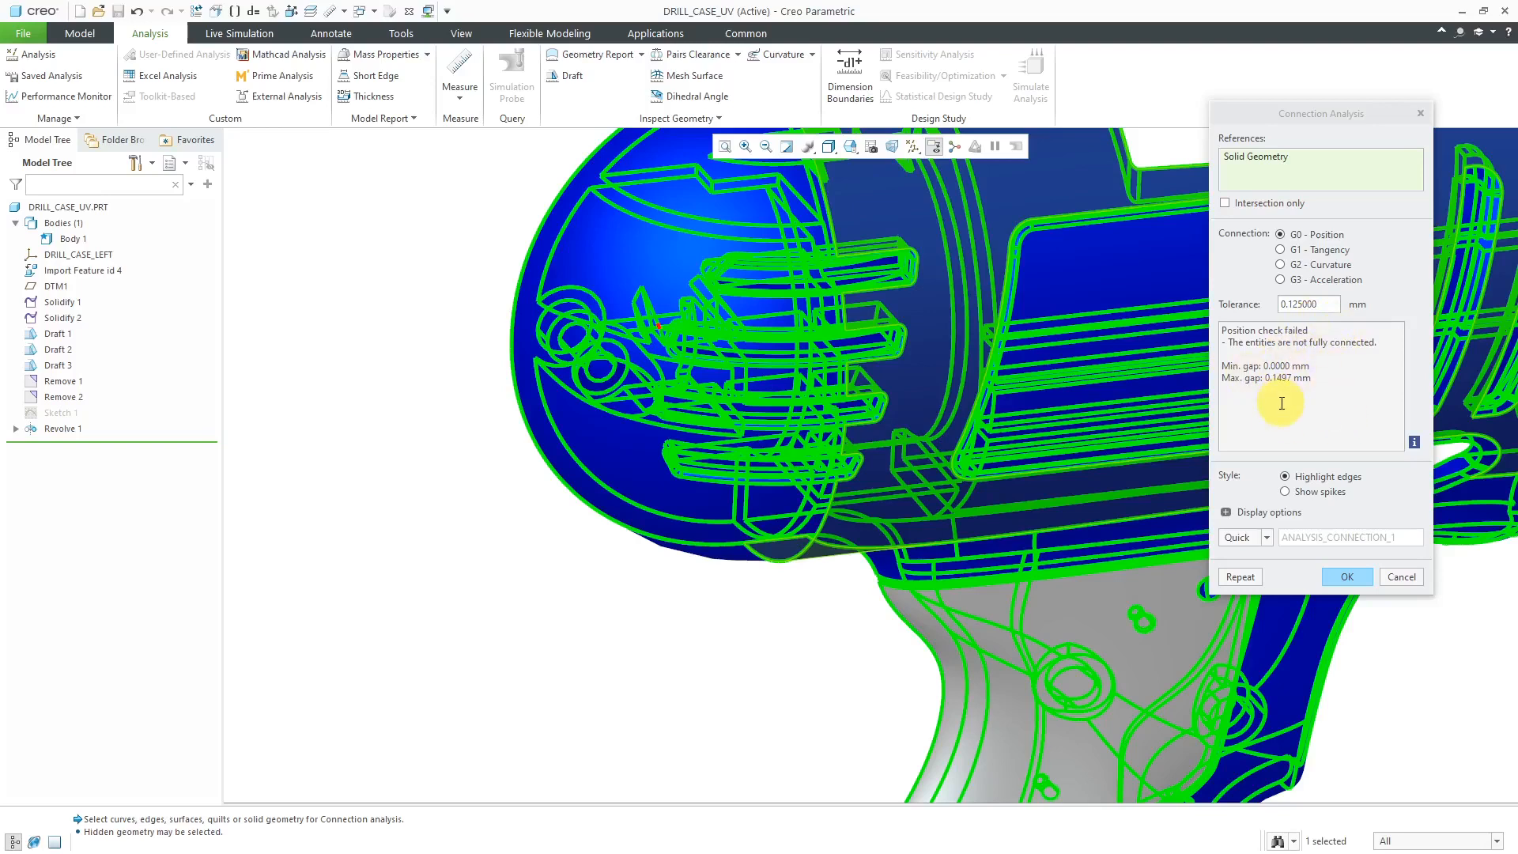
click(1414, 443)
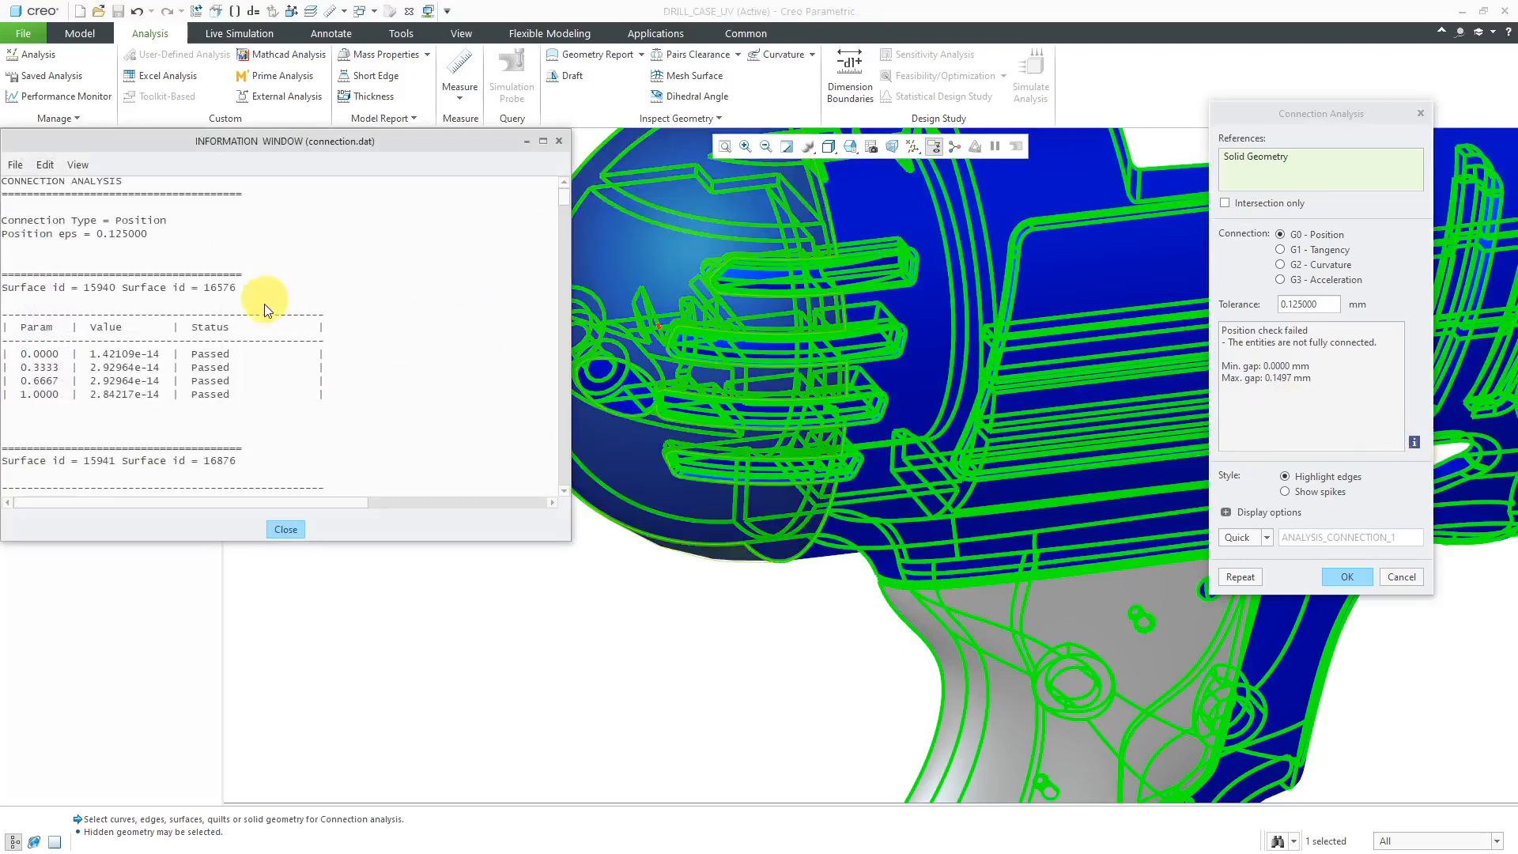
click(560, 141)
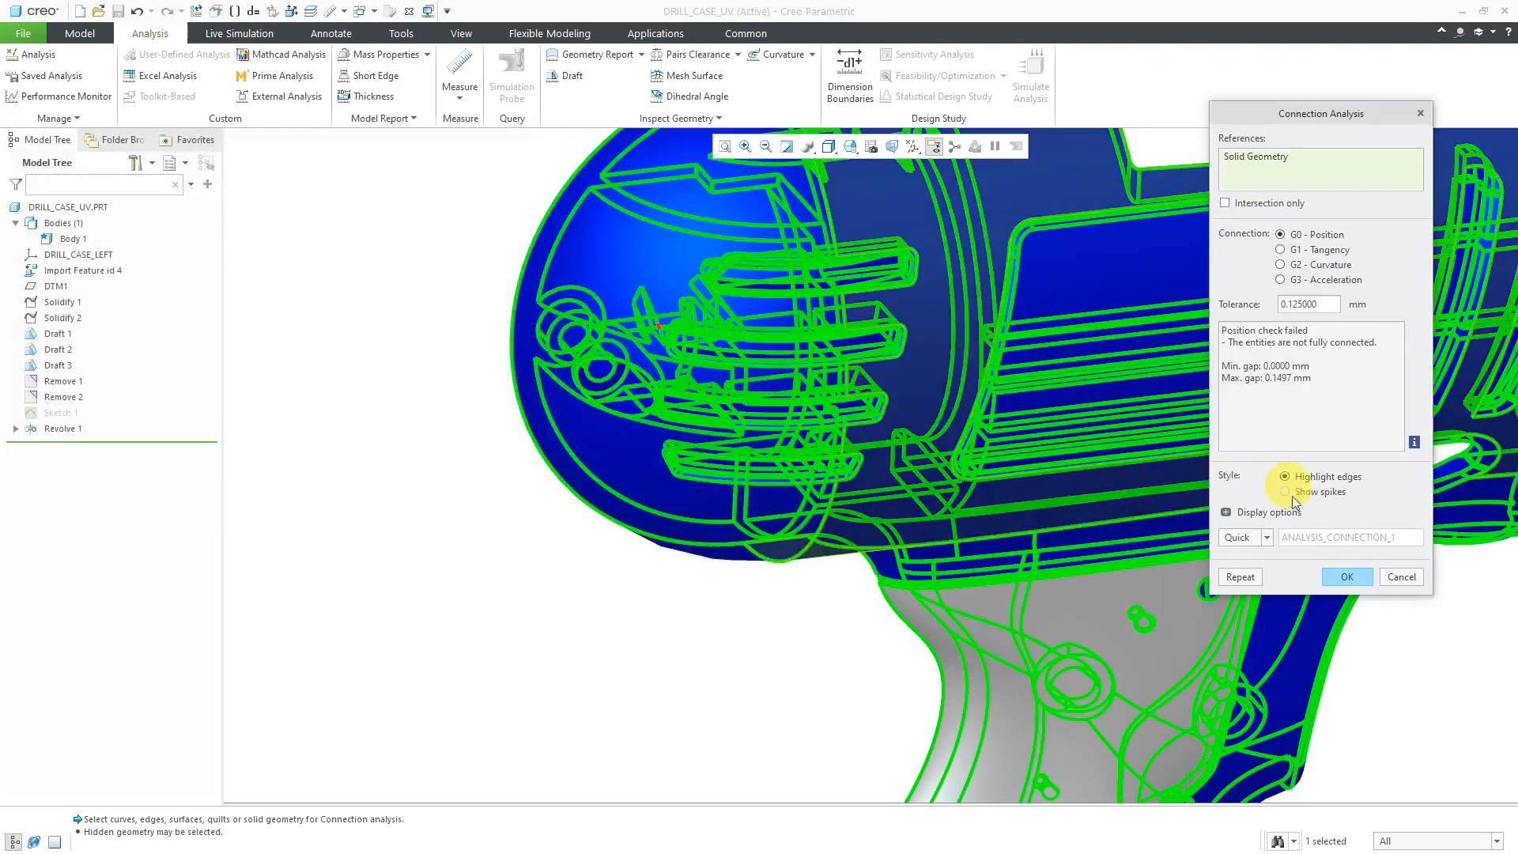
Expand the display options, enable tooltips, and inspect the rear vents with only failing connections shown before restoring all connections
click(1226, 512)
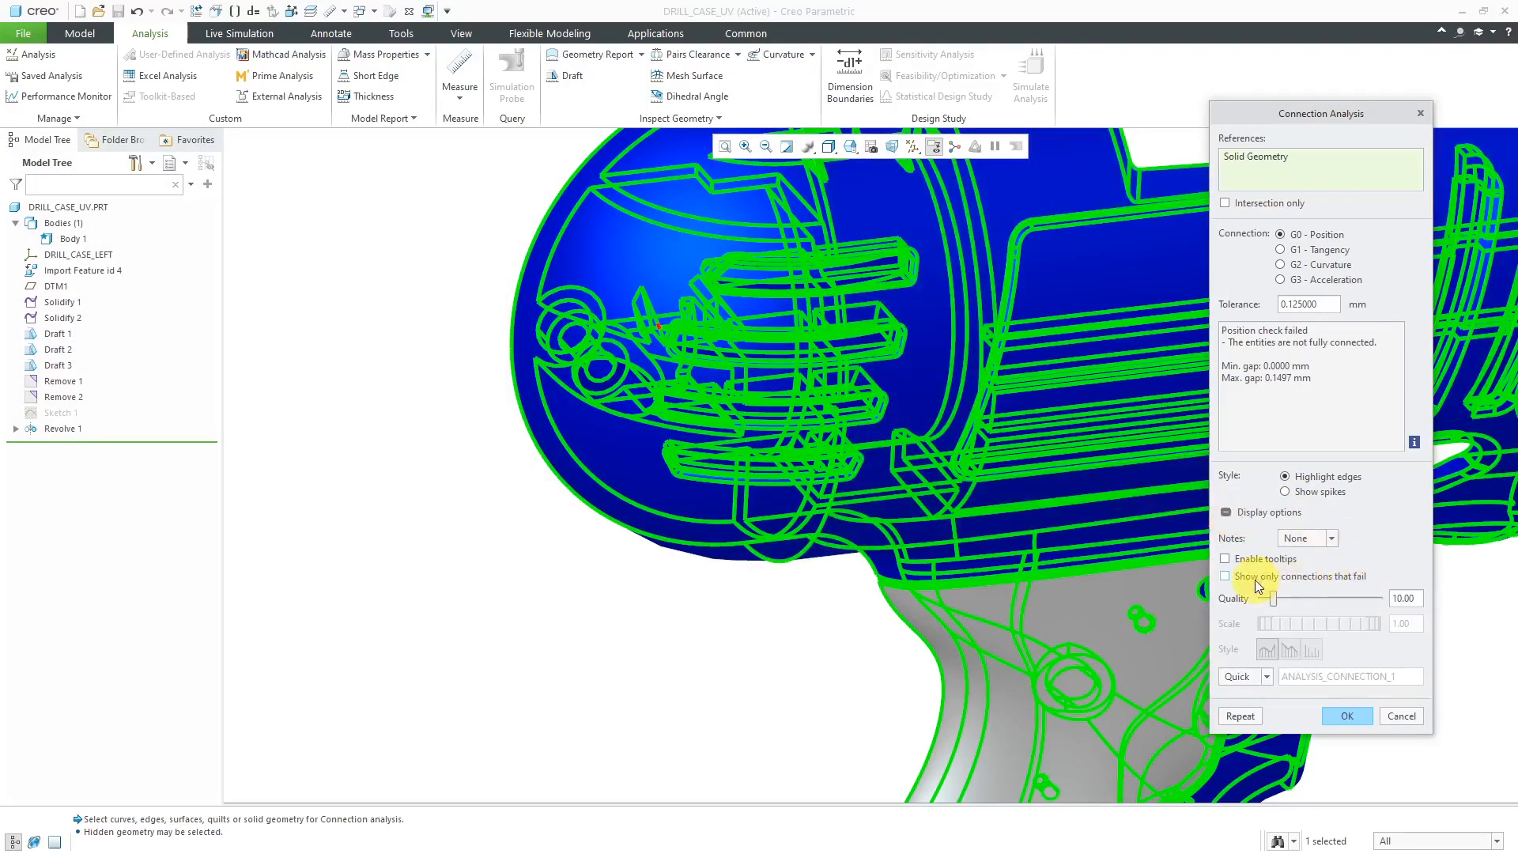
scroll(439, 524, up, 3)
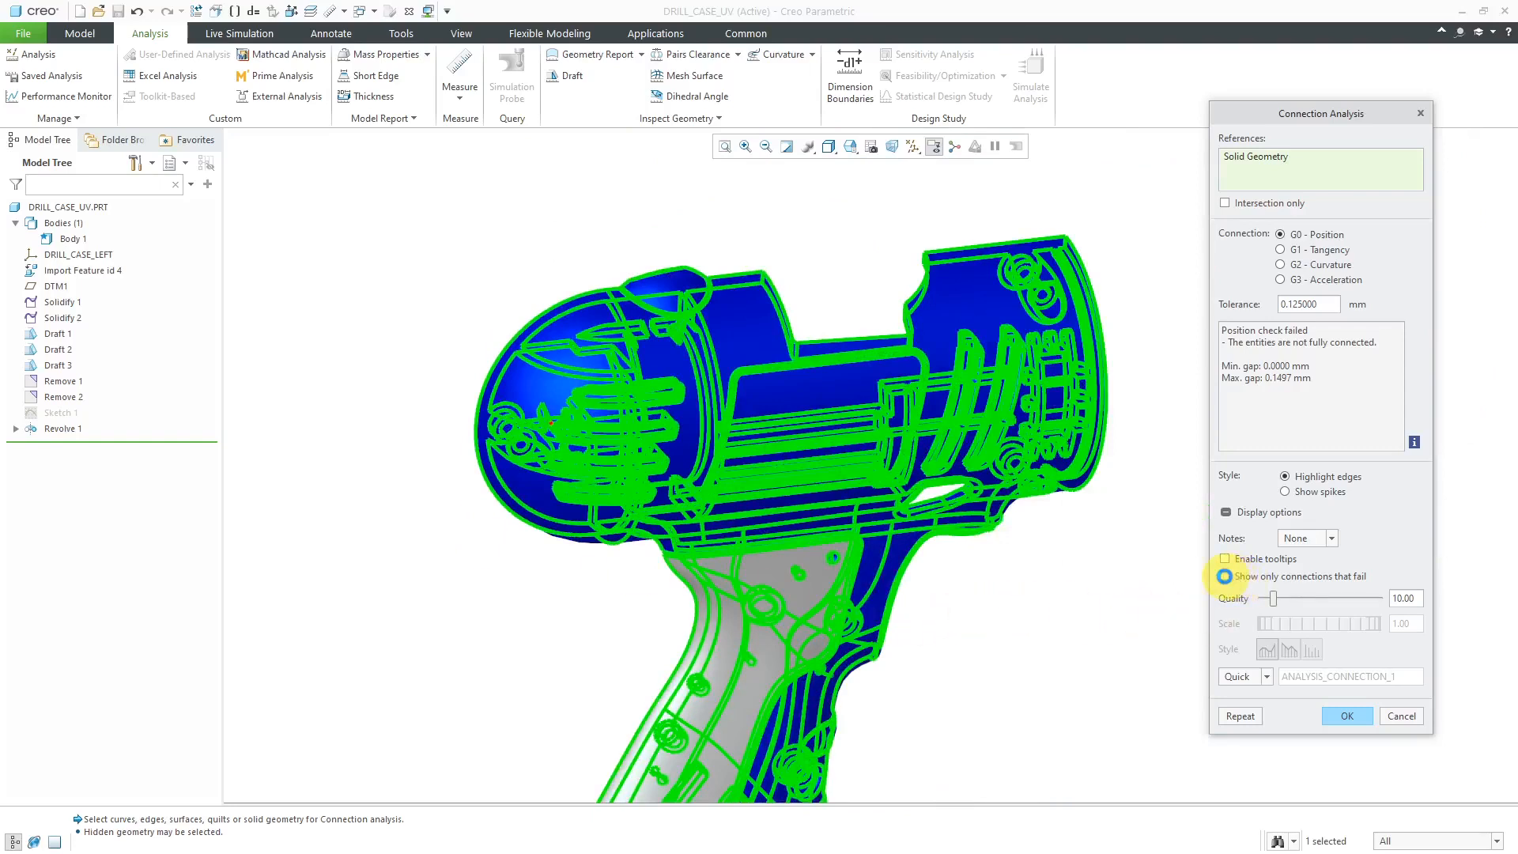
click(1225, 577)
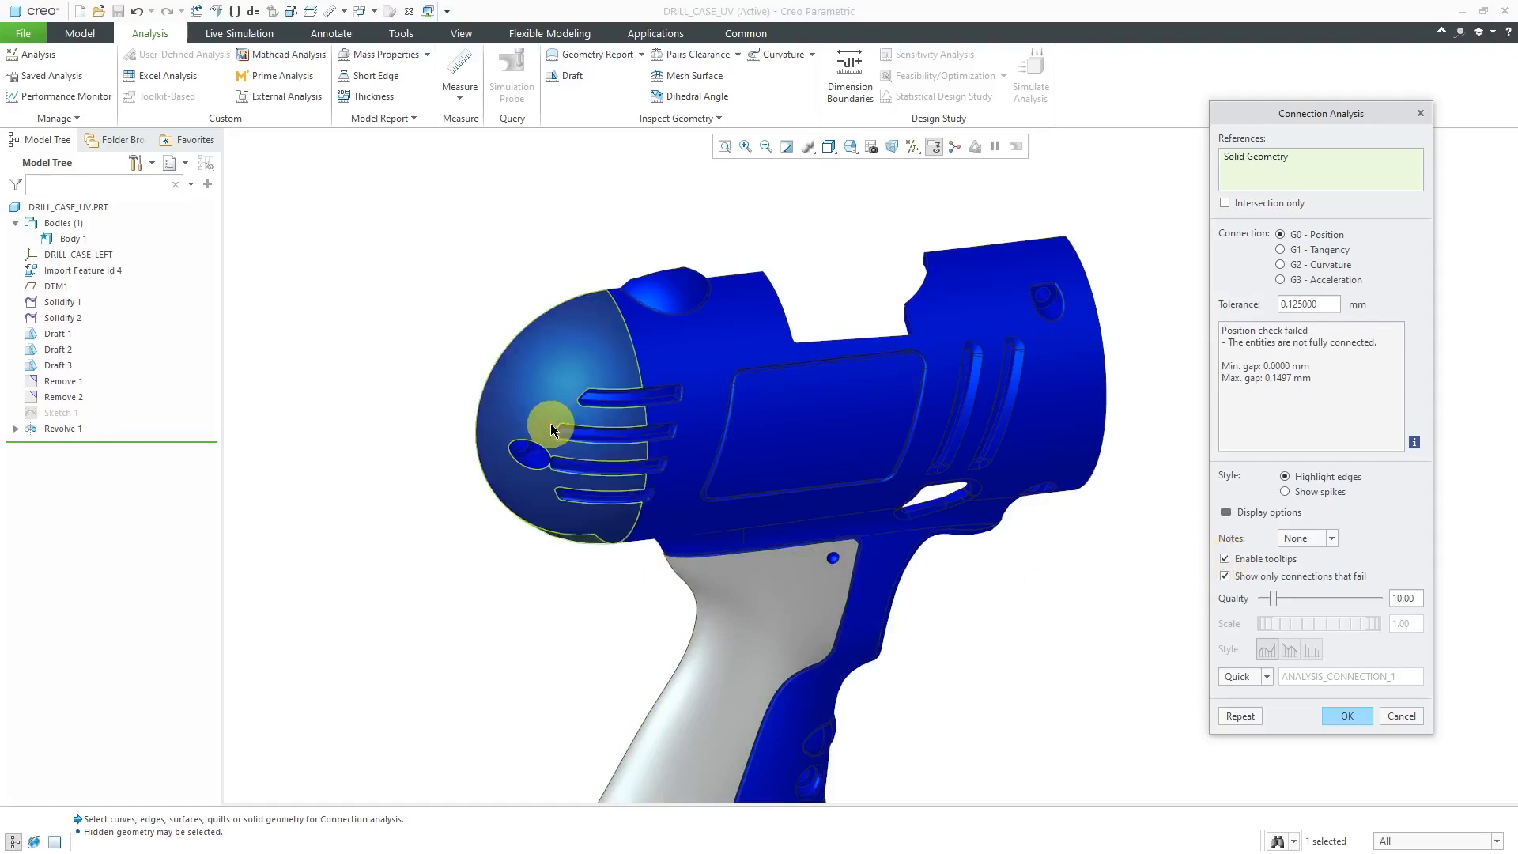
mouse_move(550, 425)
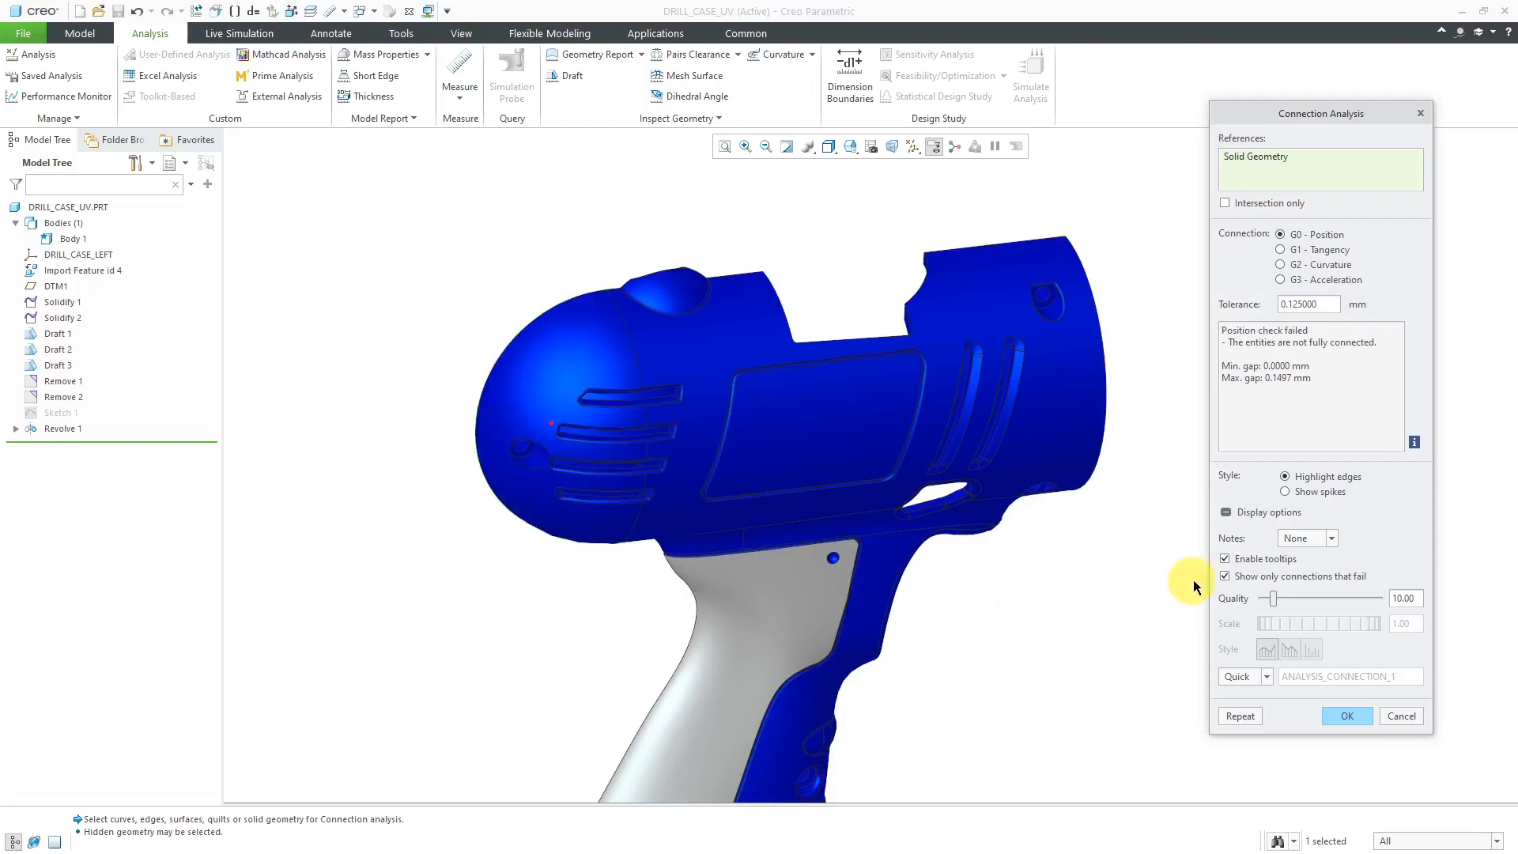
click(1225, 577)
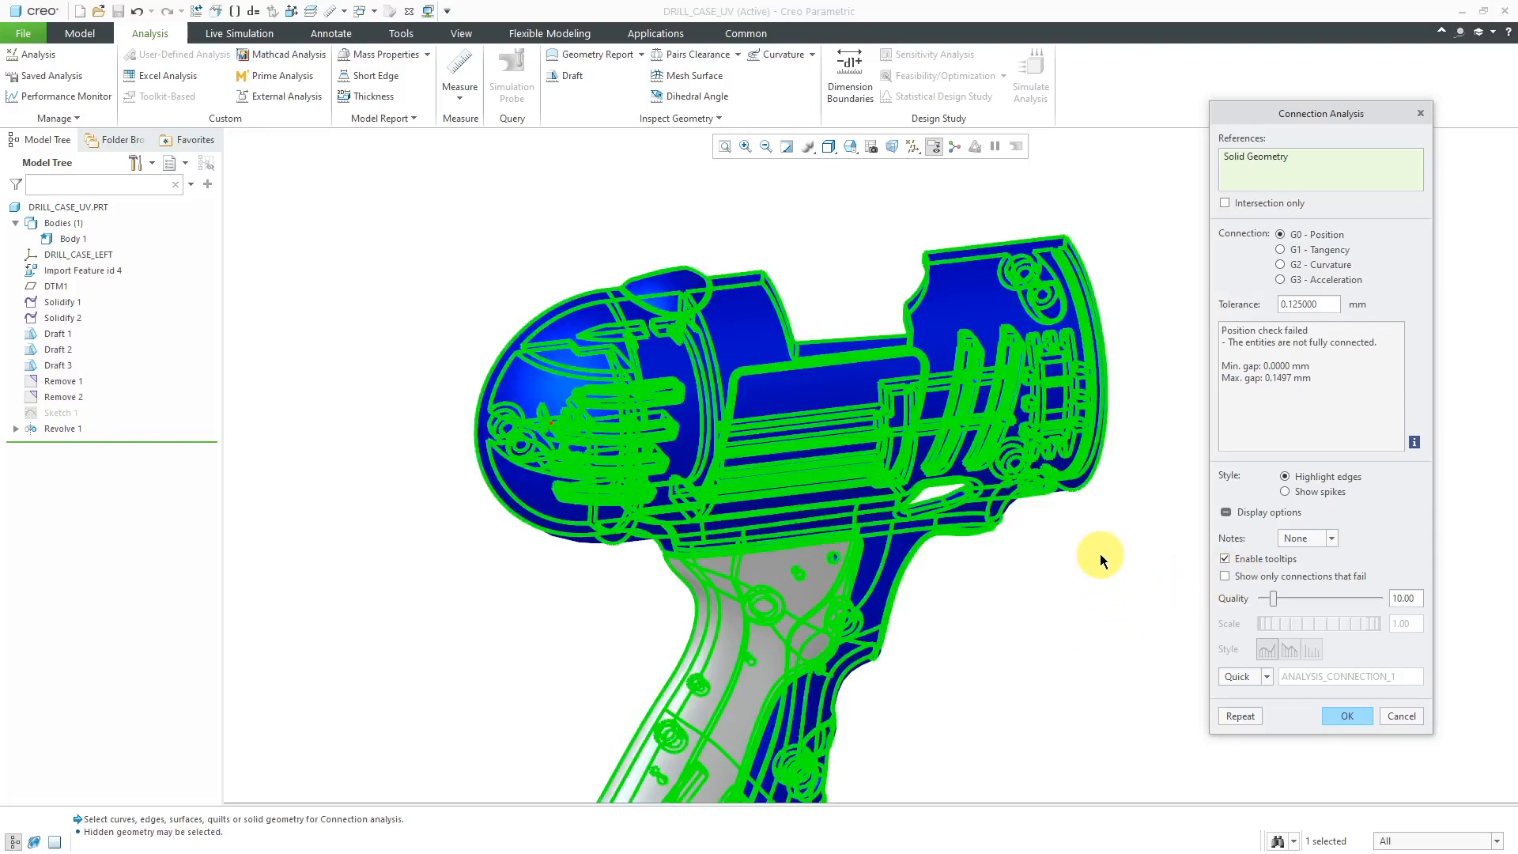
Switch the connection check to G1 - Tangency and review the highlighted edges across the whole drill case
click(1320, 249)
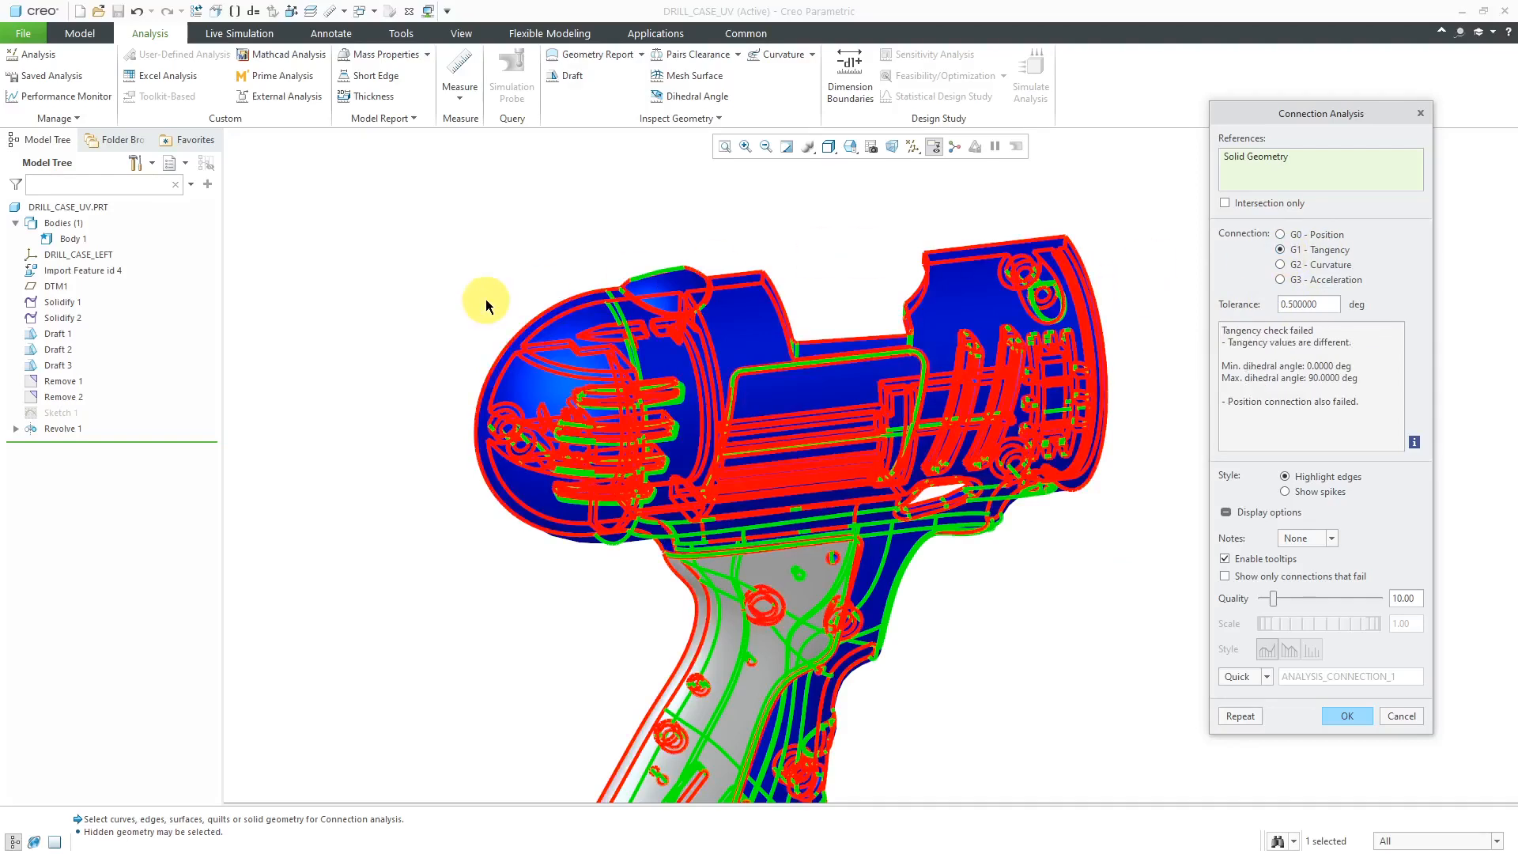
scroll(485, 299, up, 3)
mouse_move(643, 462)
middle_down()
mouse_move(583, 444)
mouse_move(657, 467)
mouse_move(793, 580)
middle_up()
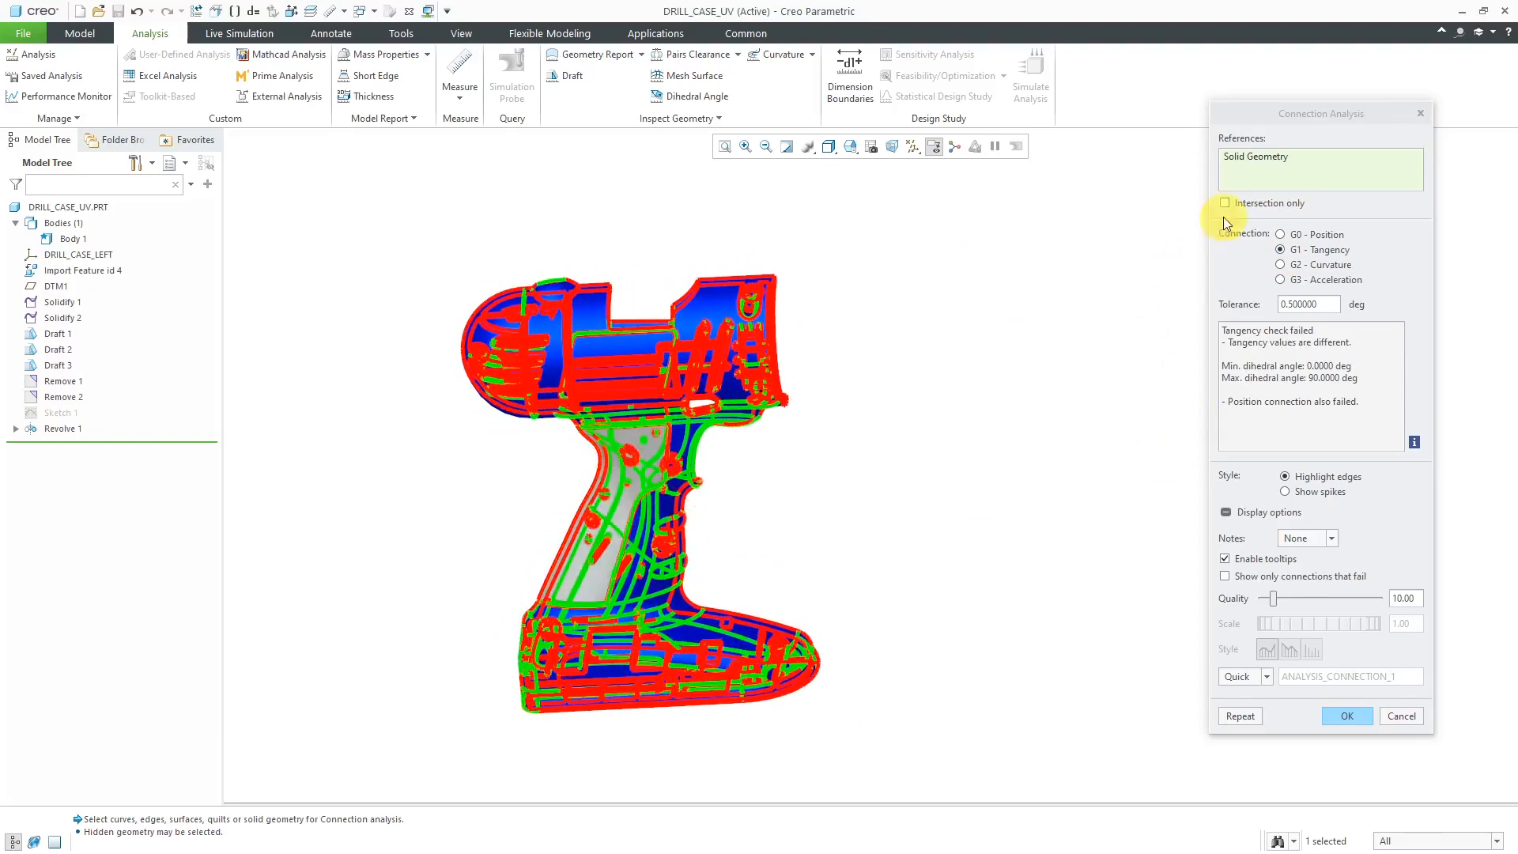
Replace the Solid Geometry reference with five adjoining surfaces at the handle-to-base blend and the rear of the base
right_click(1241, 158)
click(1287, 172)
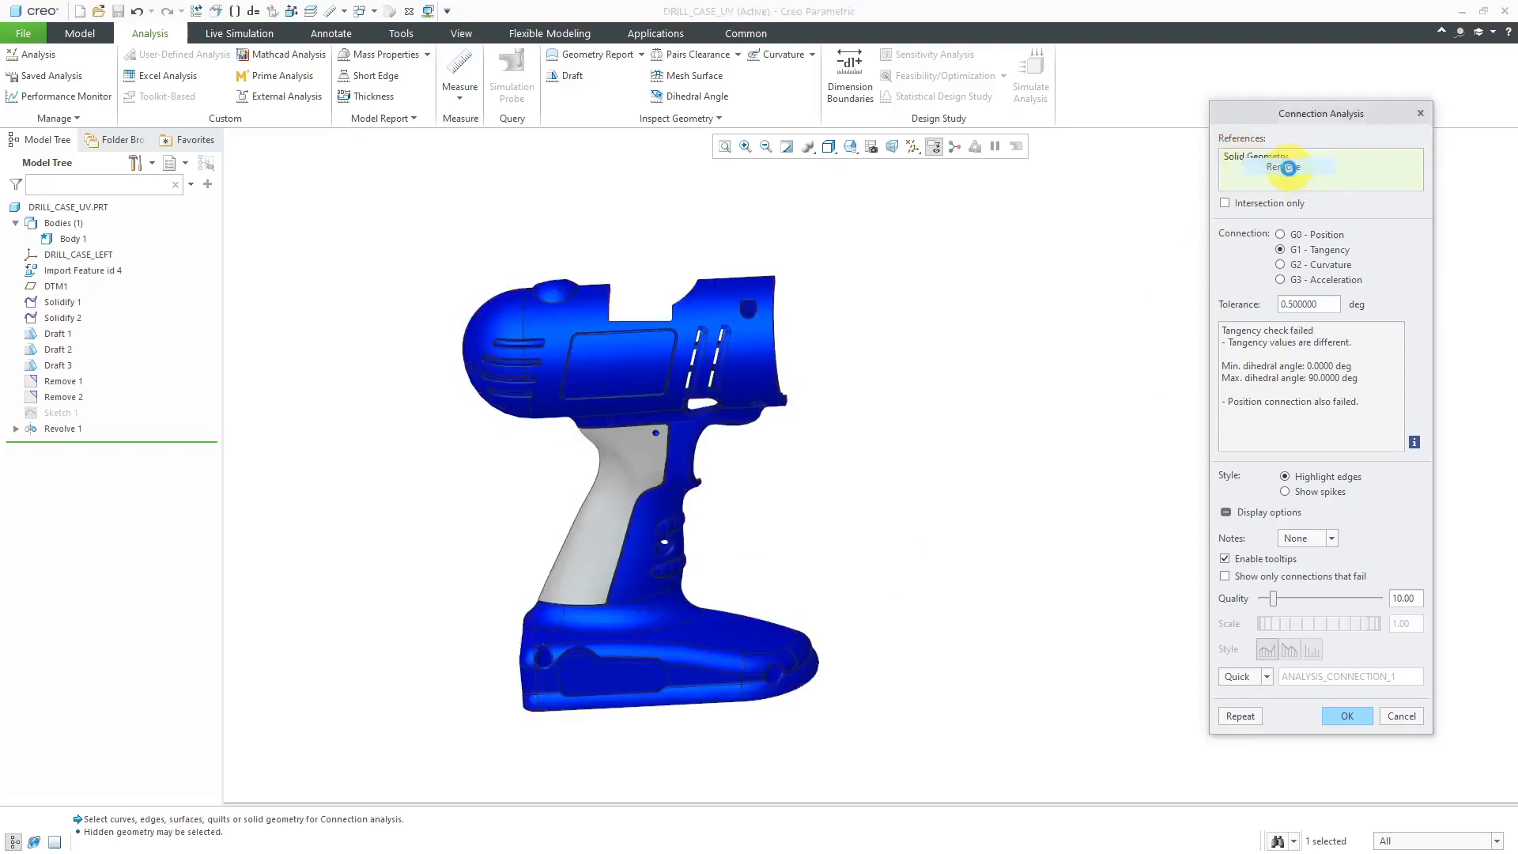
scroll(624, 660, up, 4)
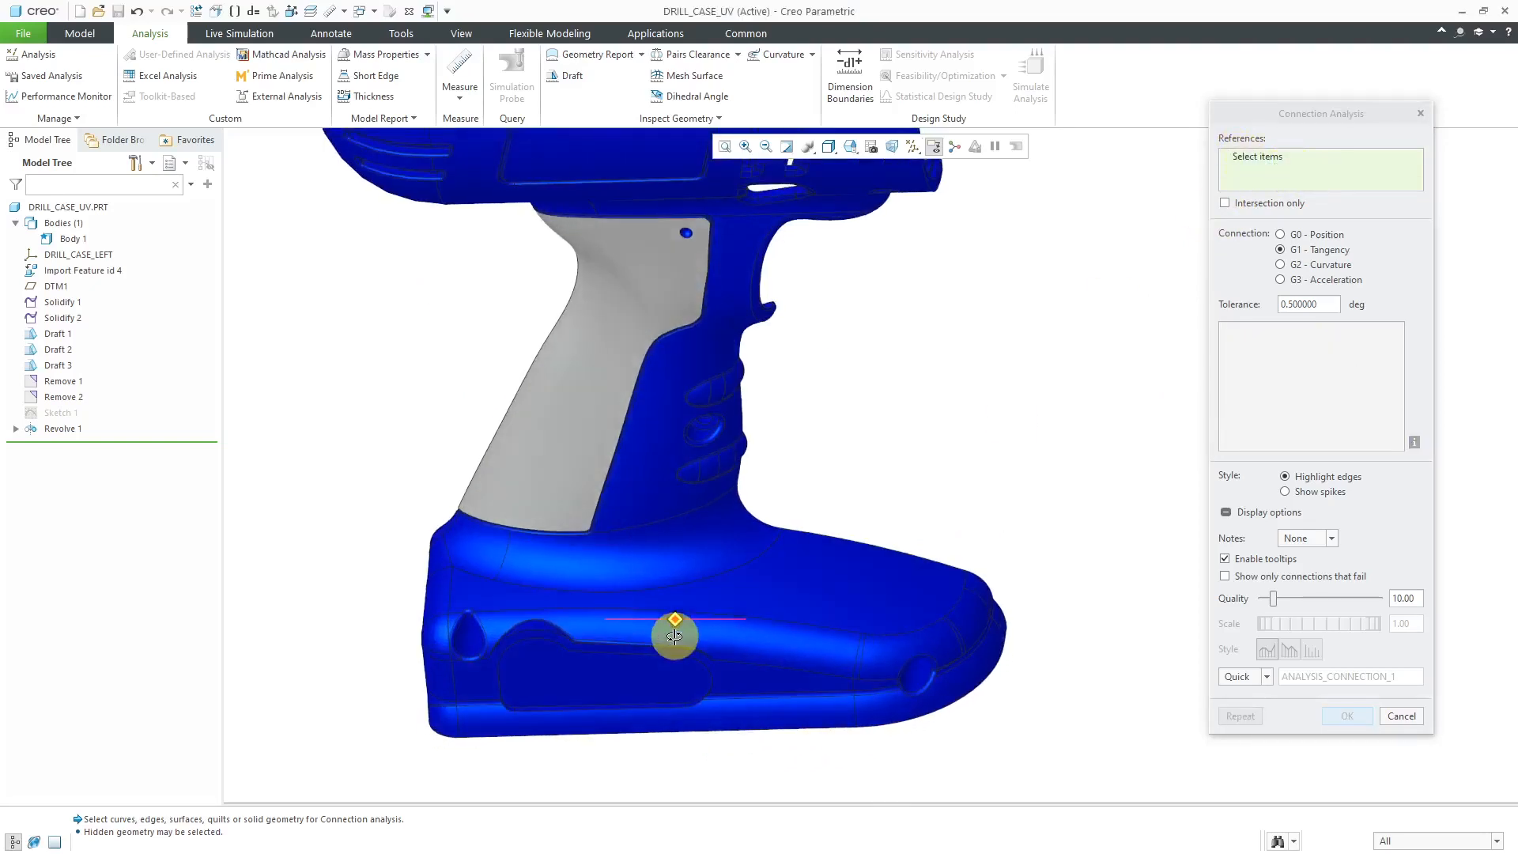
scroll(656, 593, up, 3)
click(629, 544)
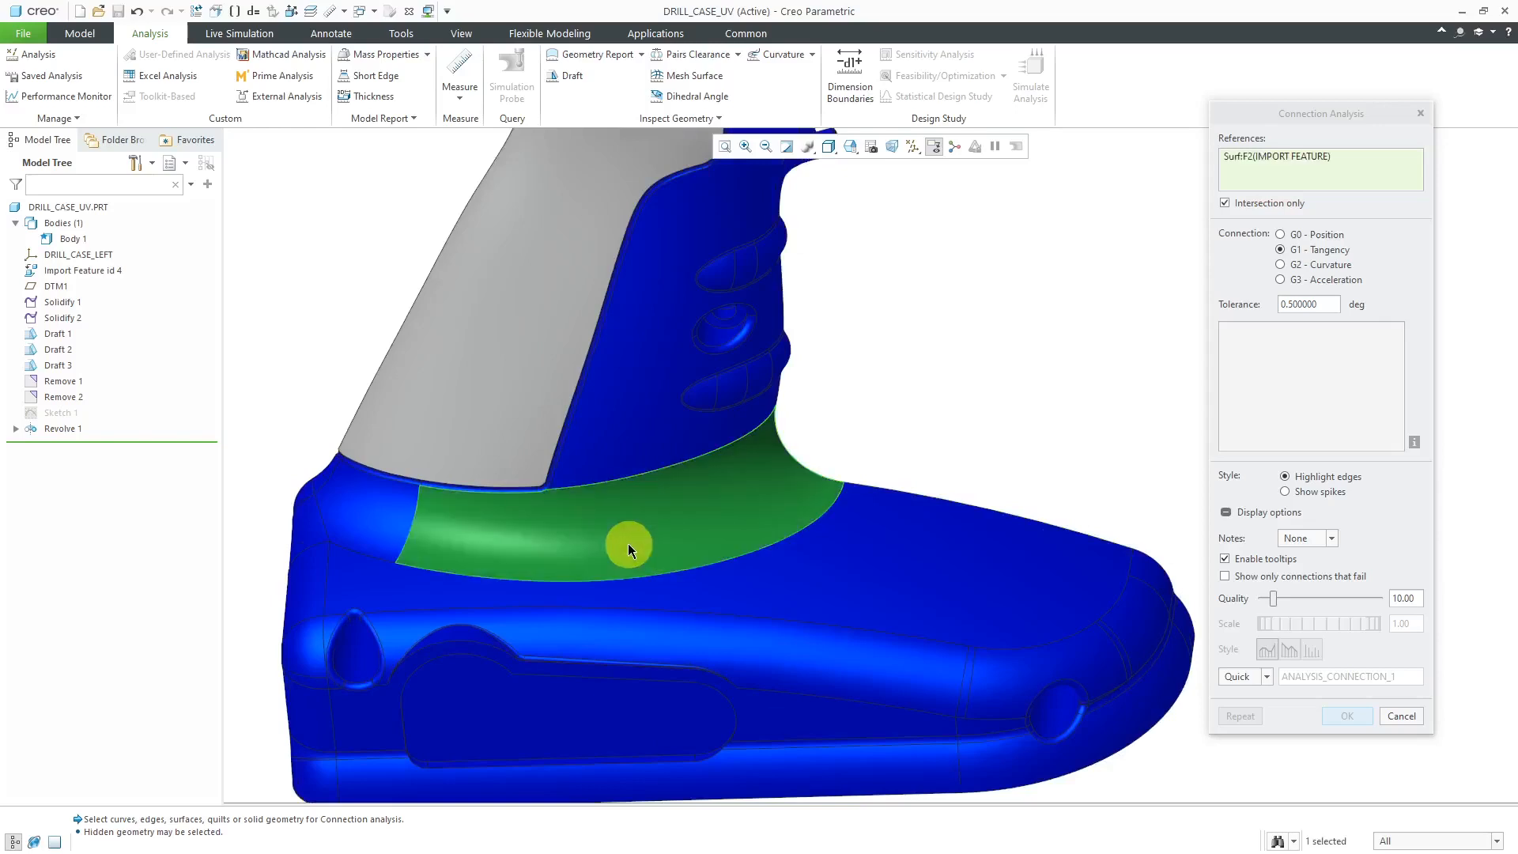
ctrl+click(305, 524)
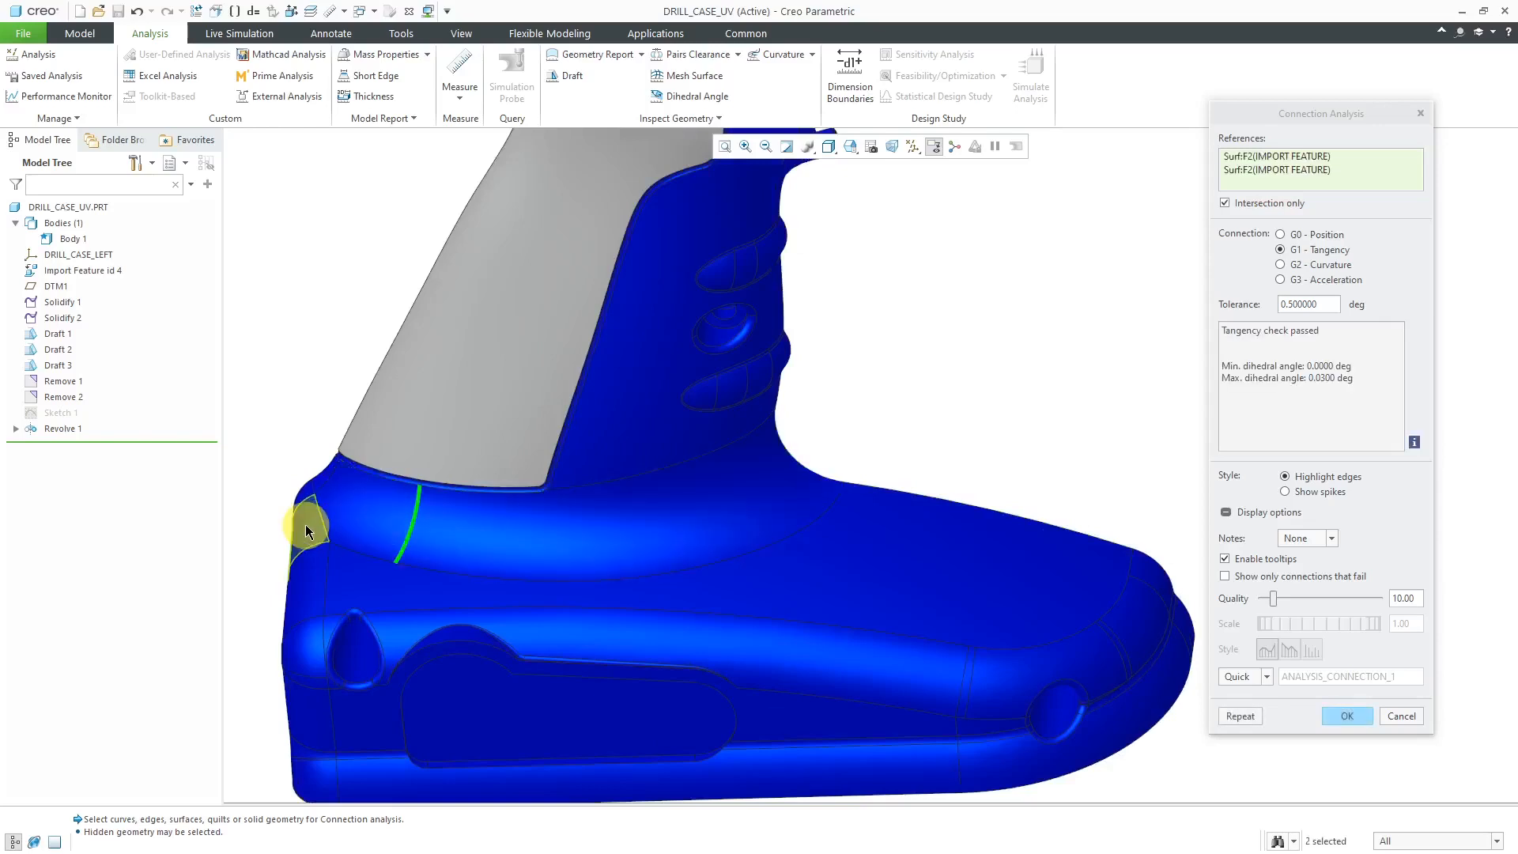
ctrl+click(306, 524)
ctrl+click(303, 569)
ctrl+click(357, 571)
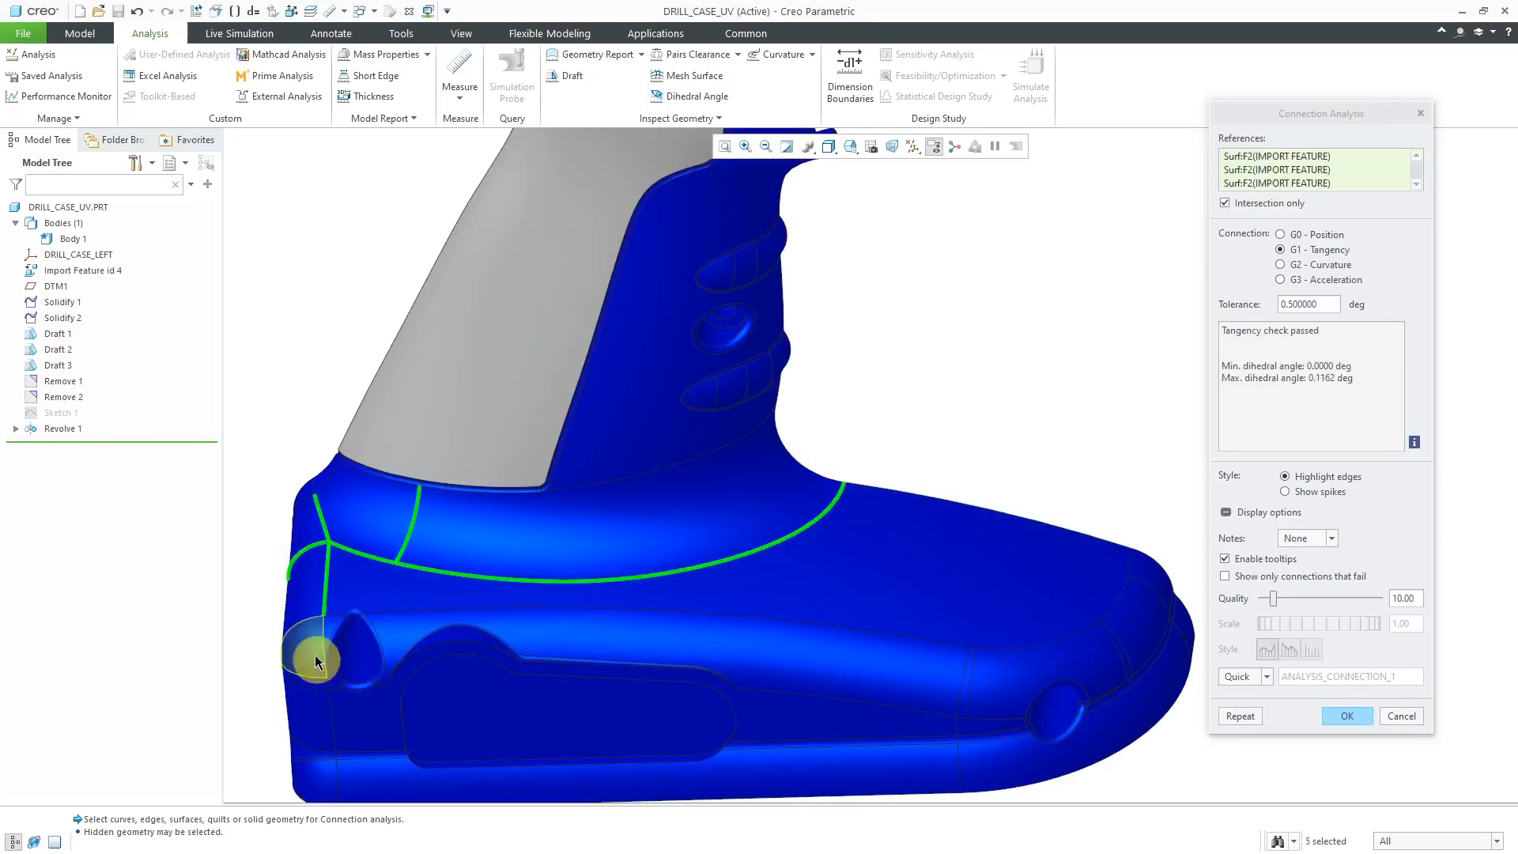
Add four surfaces around the teardrop-shaped recess and along the base's upper side to the tangency check
scroll(316, 648, up, 3)
ctrl+click(310, 615)
ctrl+click(372, 588)
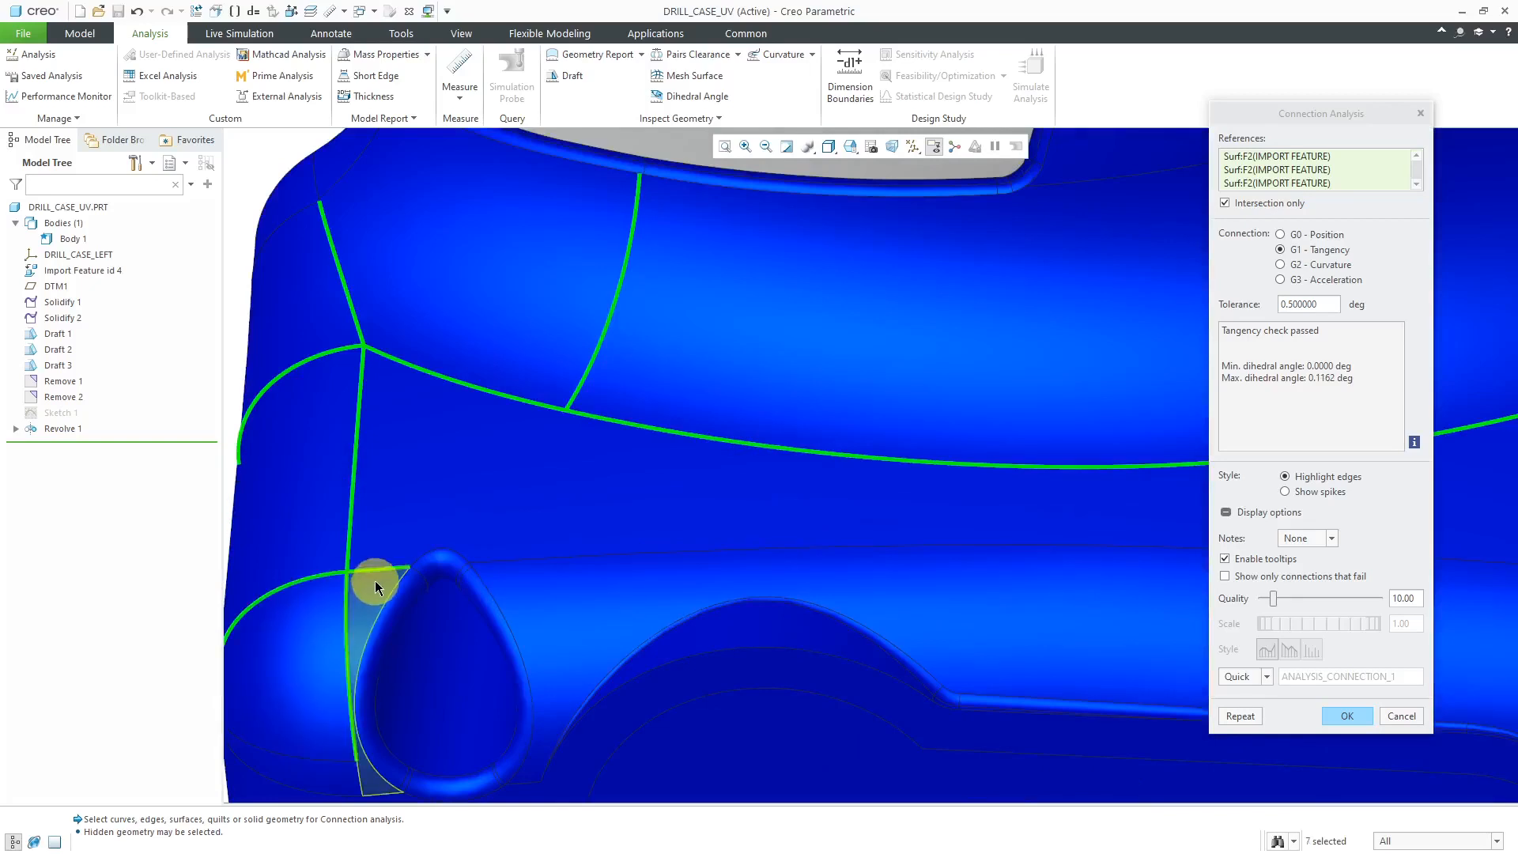
ctrl+click(438, 559)
ctrl+click(609, 599)
scroll(400, 602, down, 5)
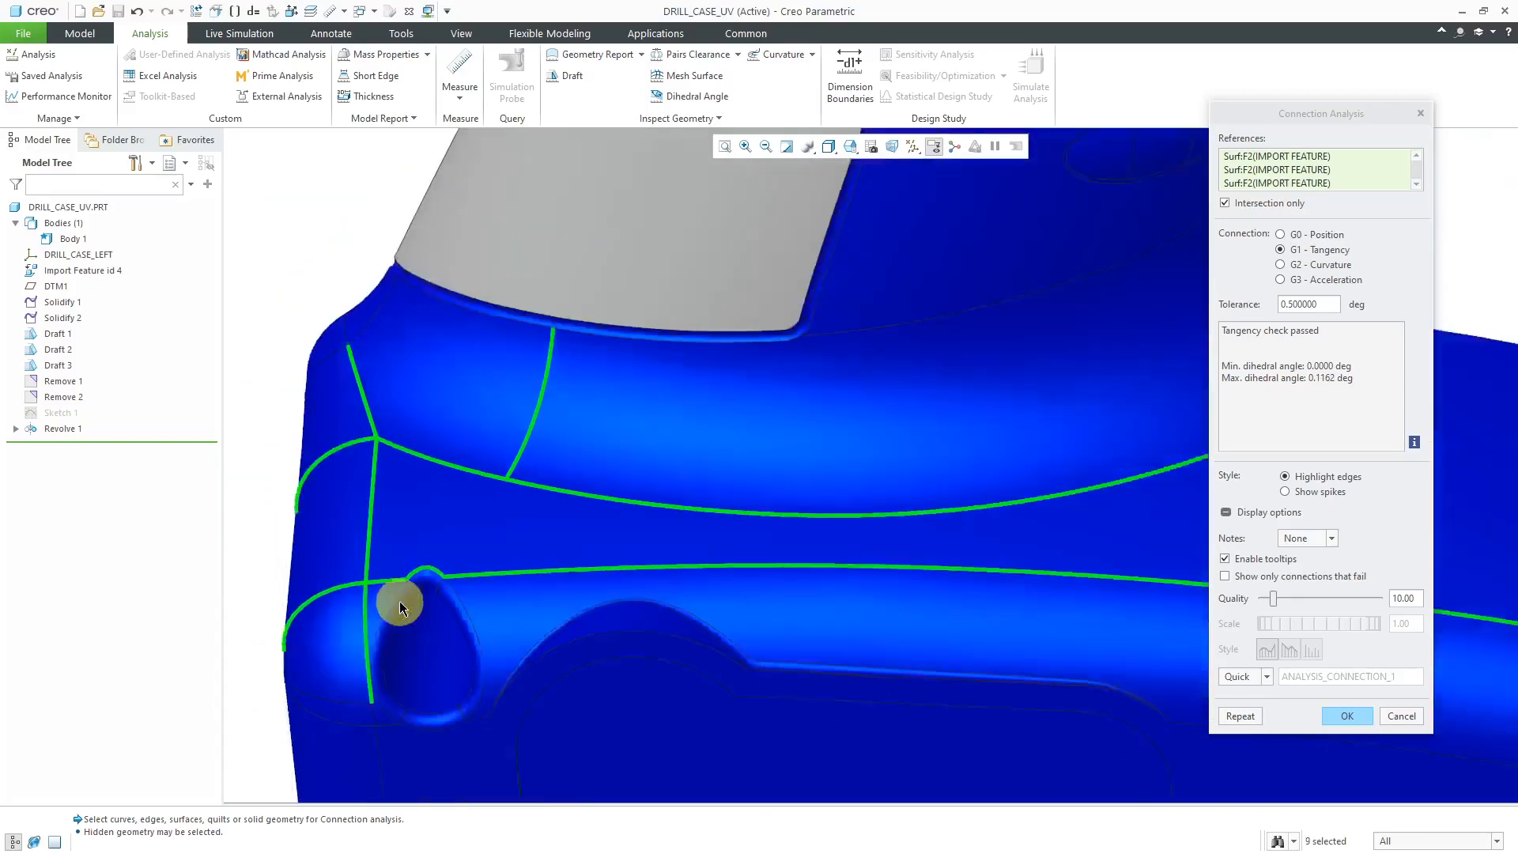
Add five more surfaces along the side and rounded nose of the base to the tangency check
scroll(860, 695, up, 6)
ctrl+click(458, 414)
ctrl+click(648, 403)
ctrl+click(1031, 294)
ctrl+click(1014, 305)
scroll(878, 545, down, 3)
scroll(877, 544, down, 3)
scroll(918, 477, up, 5)
ctrl+click(941, 392)
scroll(970, 413, down, 5)
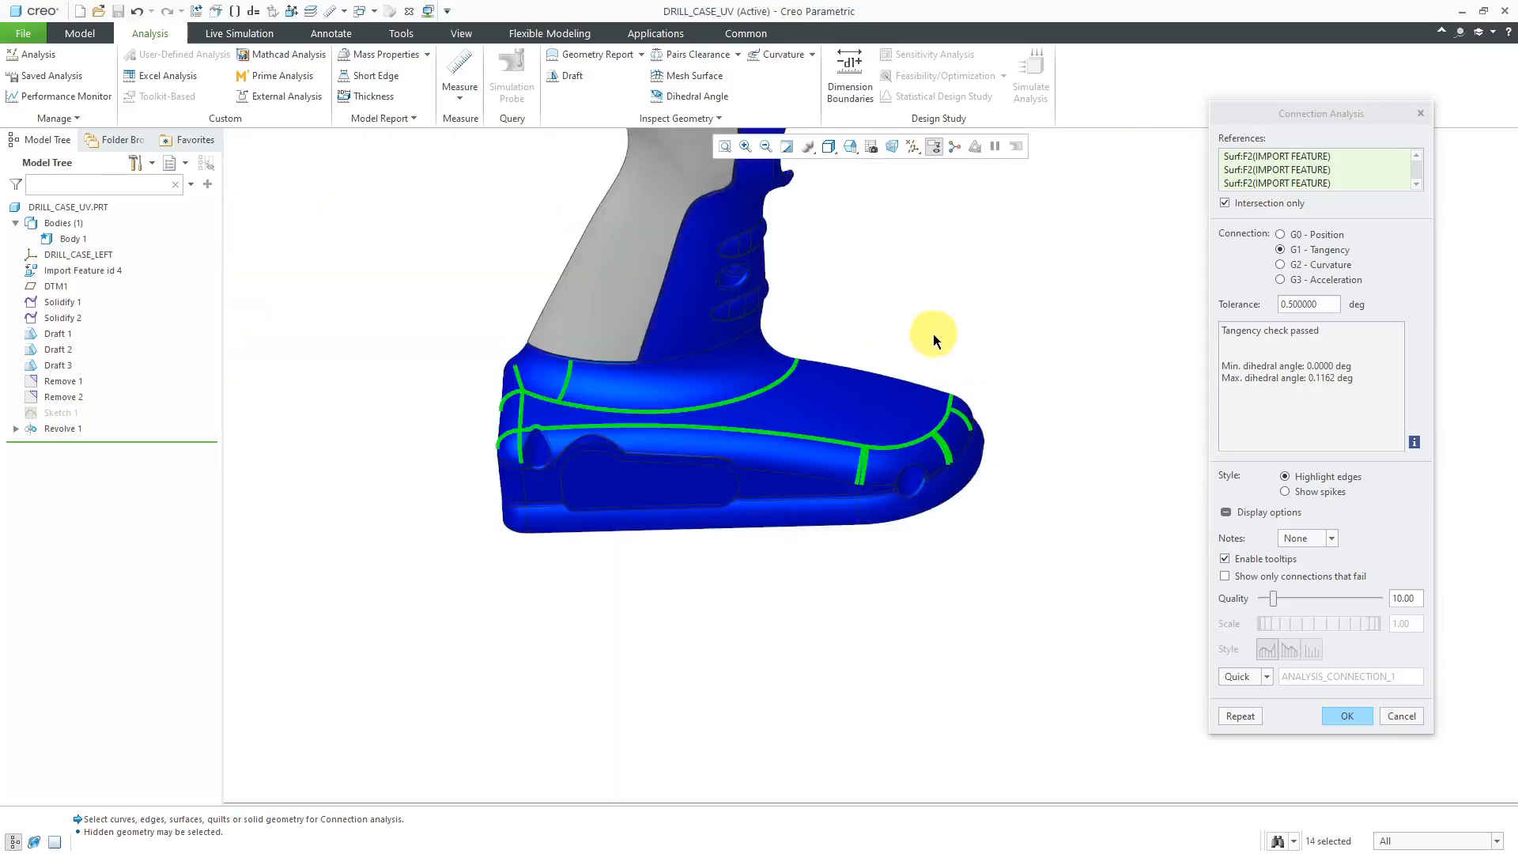
Set the tangency check's tolerance to 0.125 degrees
mouse_move(918, 335)
middle_down()
mouse_move(989, 369)
mouse_move(955, 332)
mouse_move(913, 343)
mouse_move(956, 349)
middle_up()
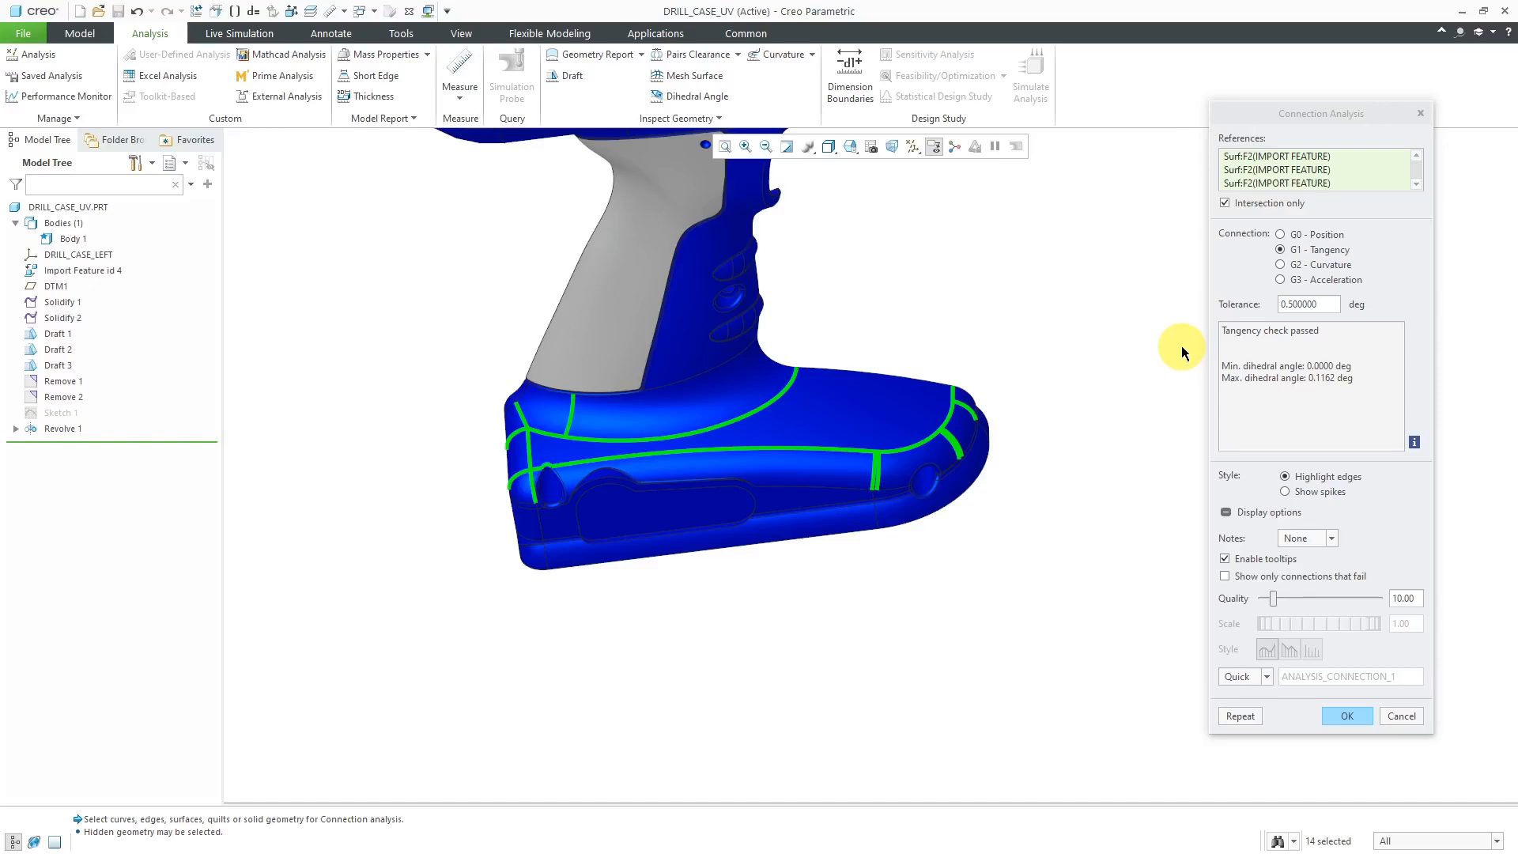
double_click(1329, 305)
text(.125)
key(Return)
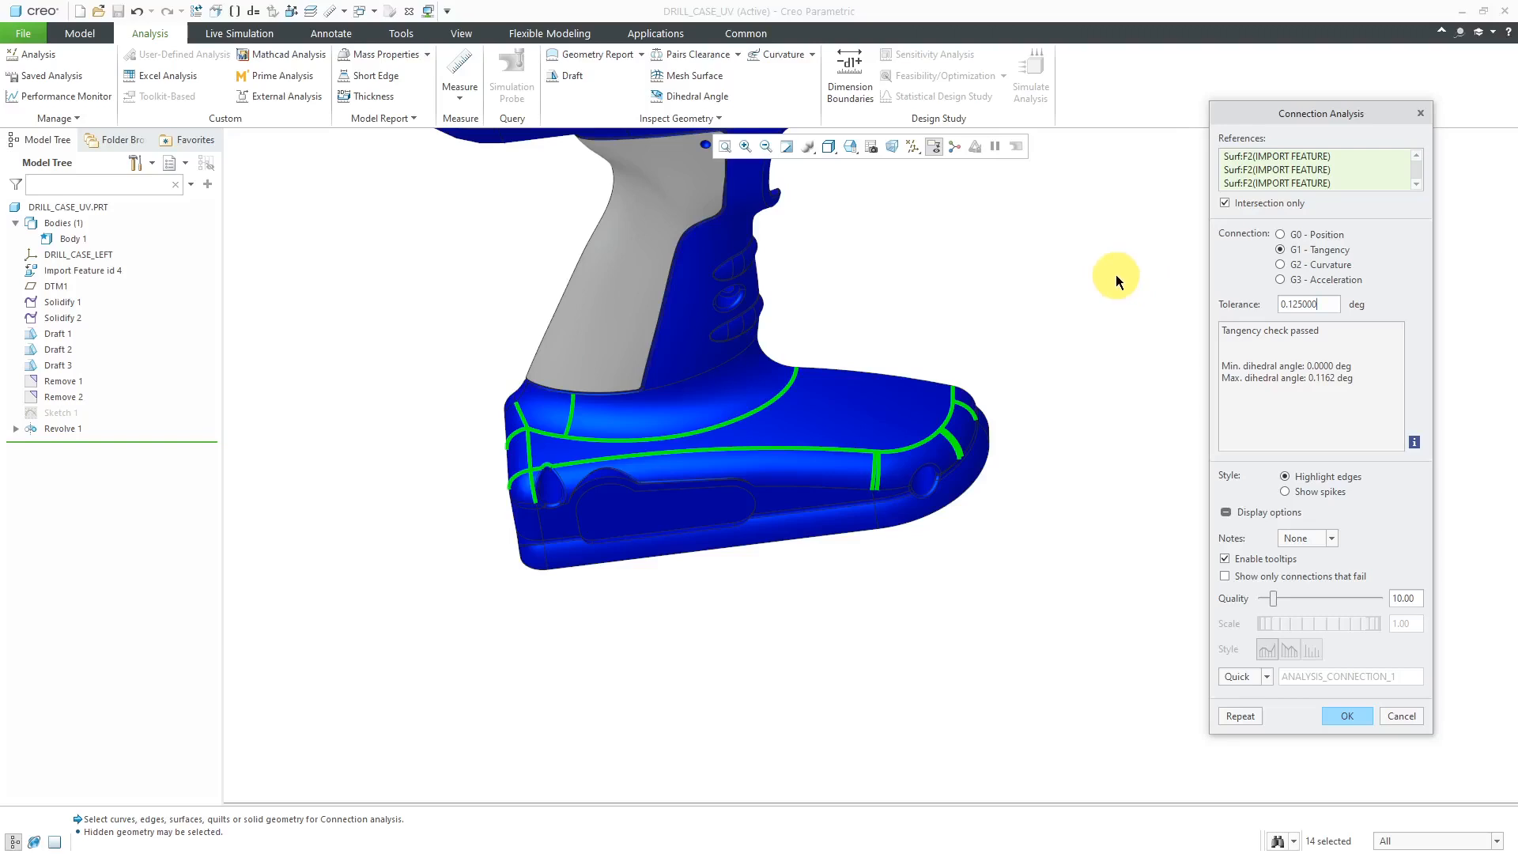
Switch the check to G2 - Curvature and examine the edges around the base's nose, side and rear
click(1279, 265)
middle_drag(947, 343, 957, 355)
scroll(957, 356, up, 5)
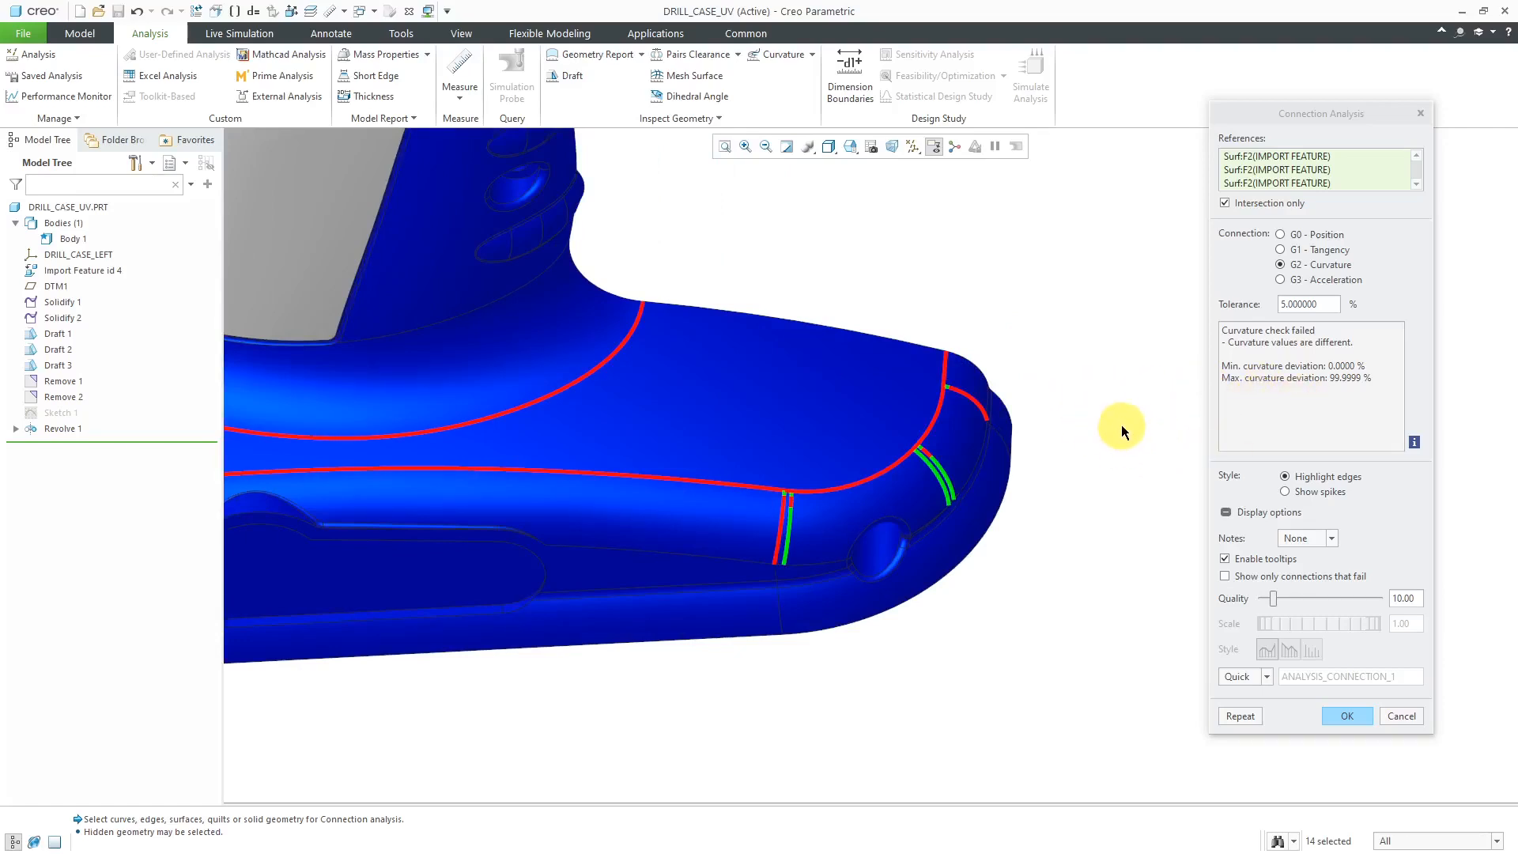
scroll(1091, 450, down, 3)
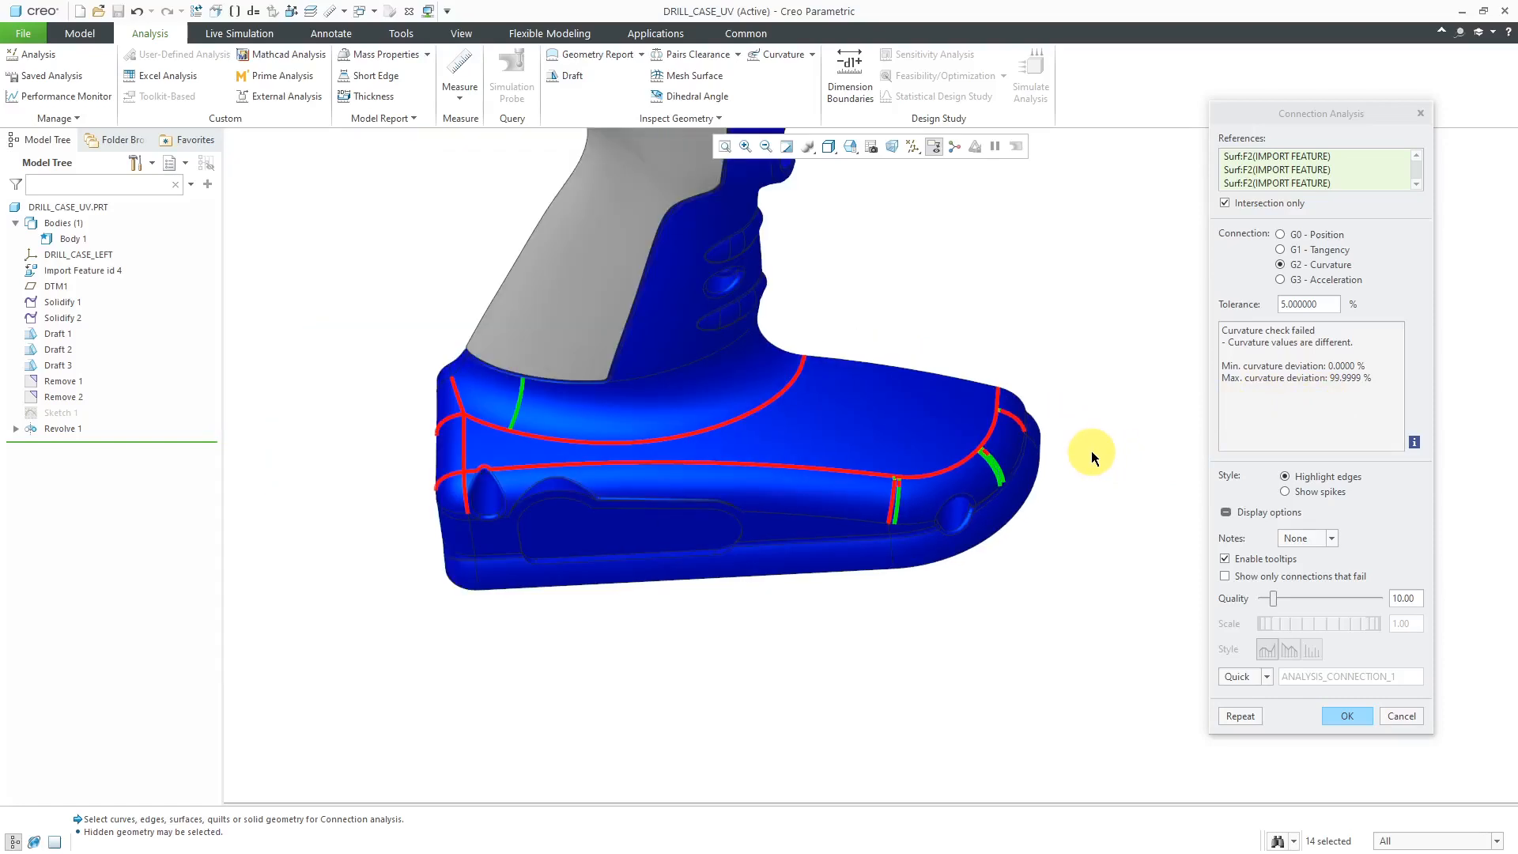
middle_drag(996, 434, 1035, 443)
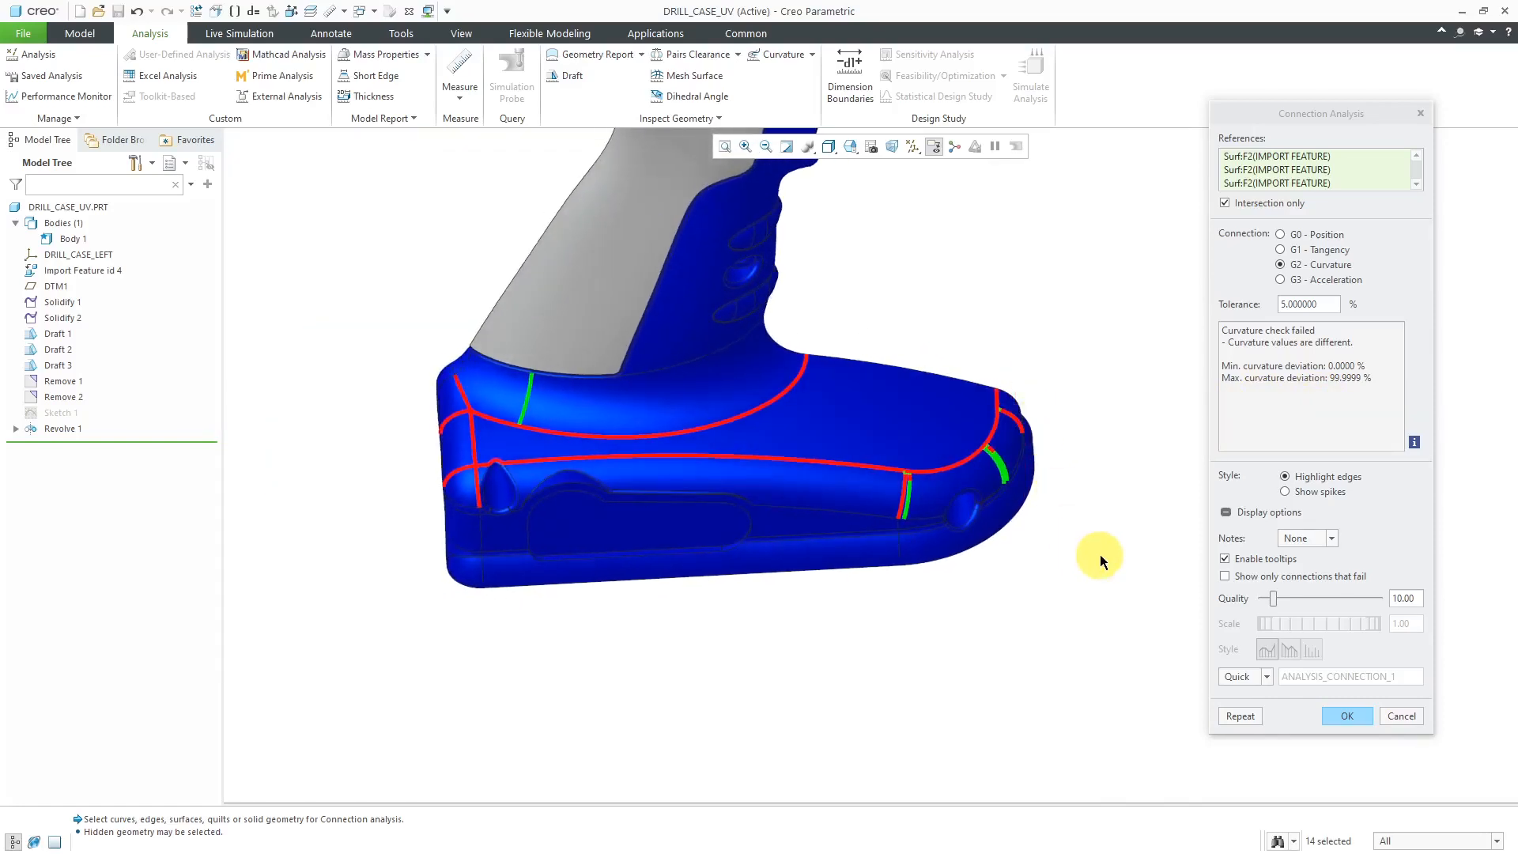
Switch the check to G3 - Acceleration and display the results as spikes
click(1308, 280)
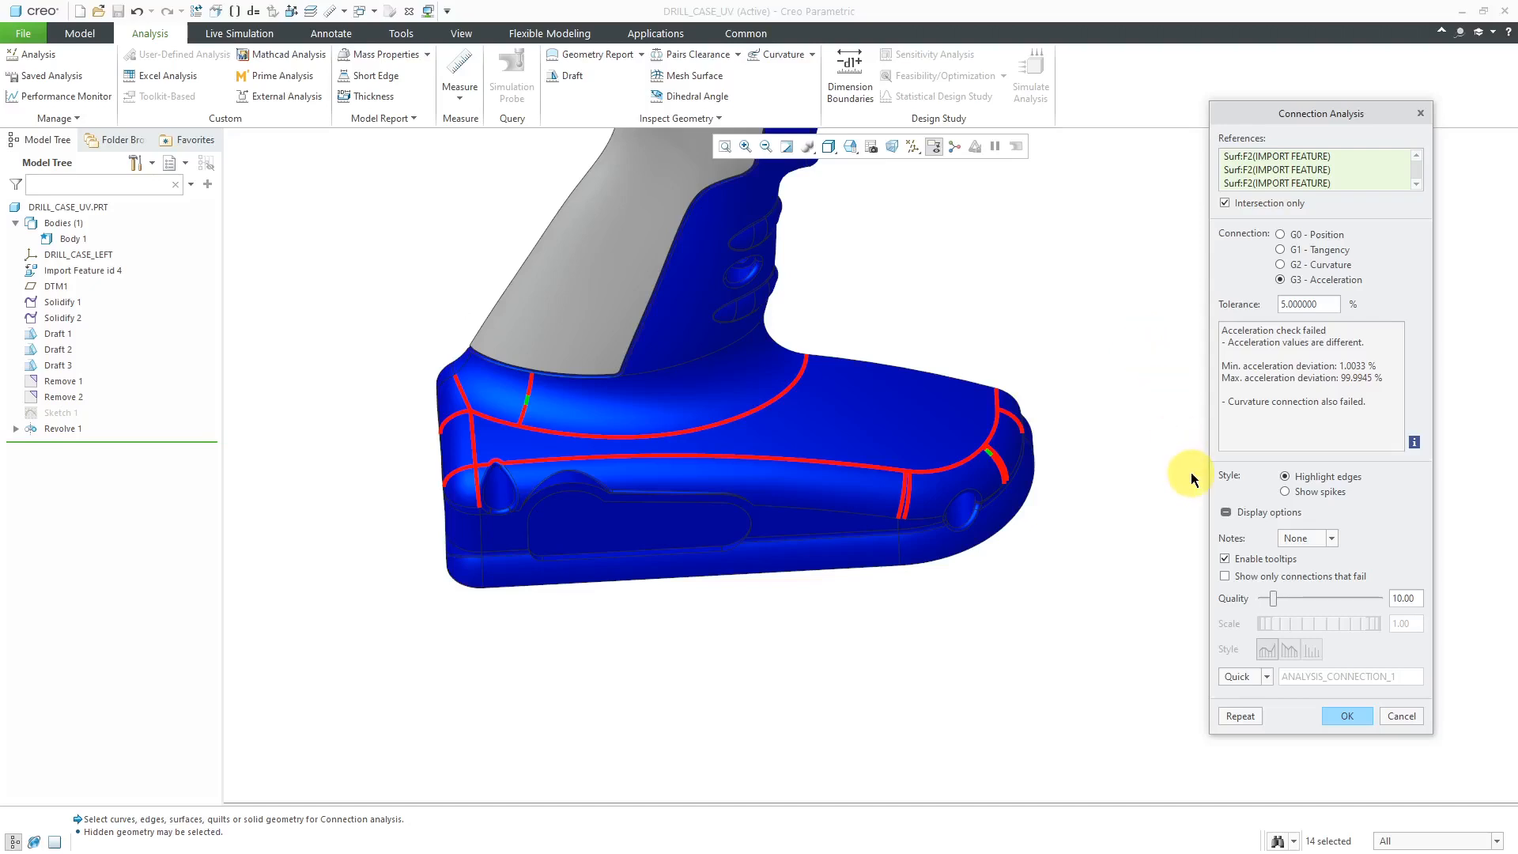
click(1288, 493)
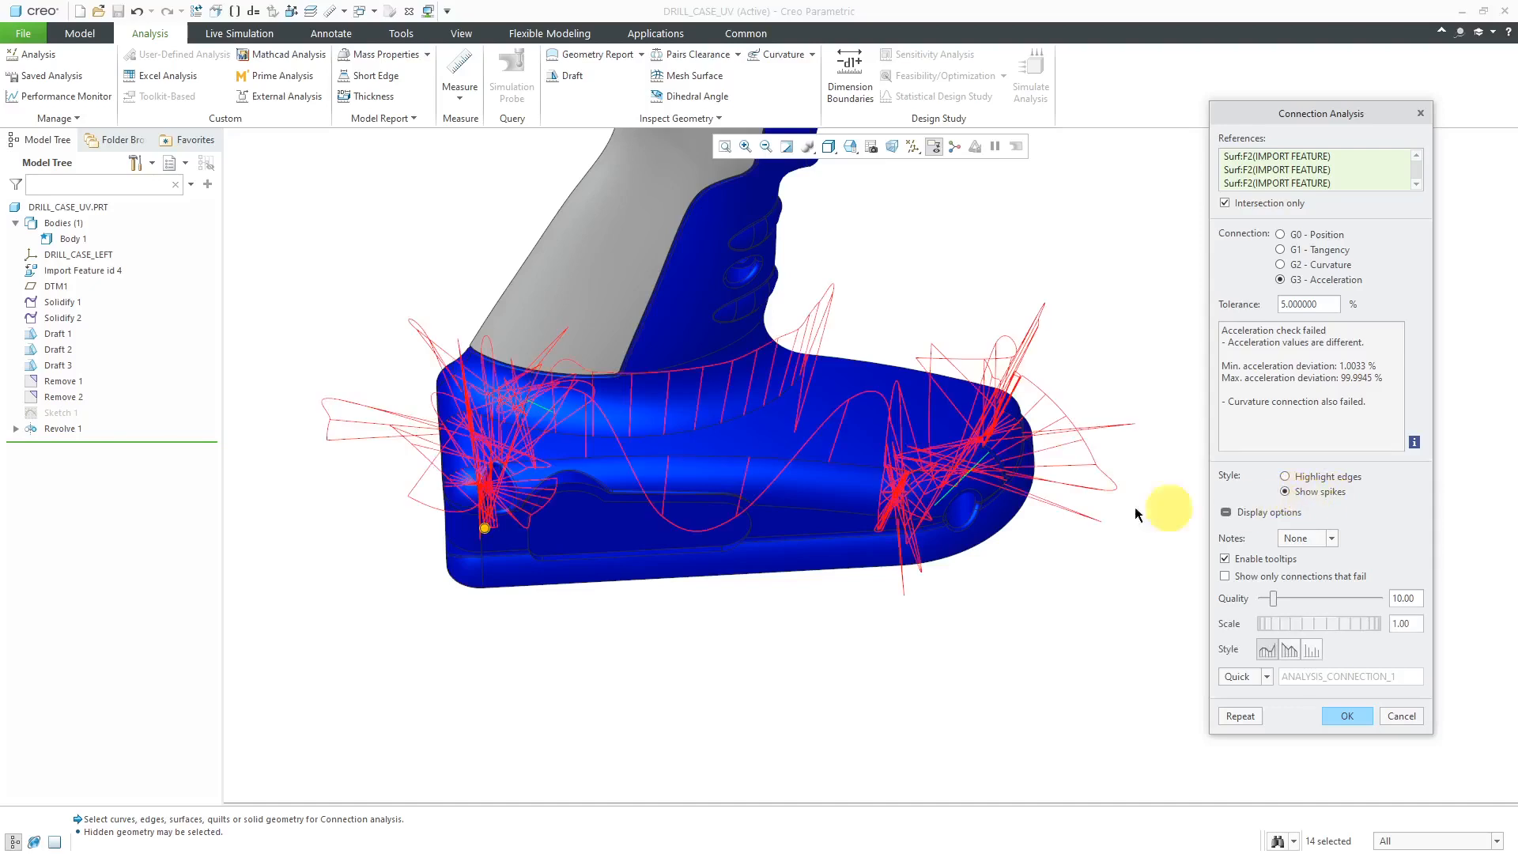
Set the acceleration spikes' quality to 27 and their scale to 0.5
middle_drag(959, 455, 1146, 589)
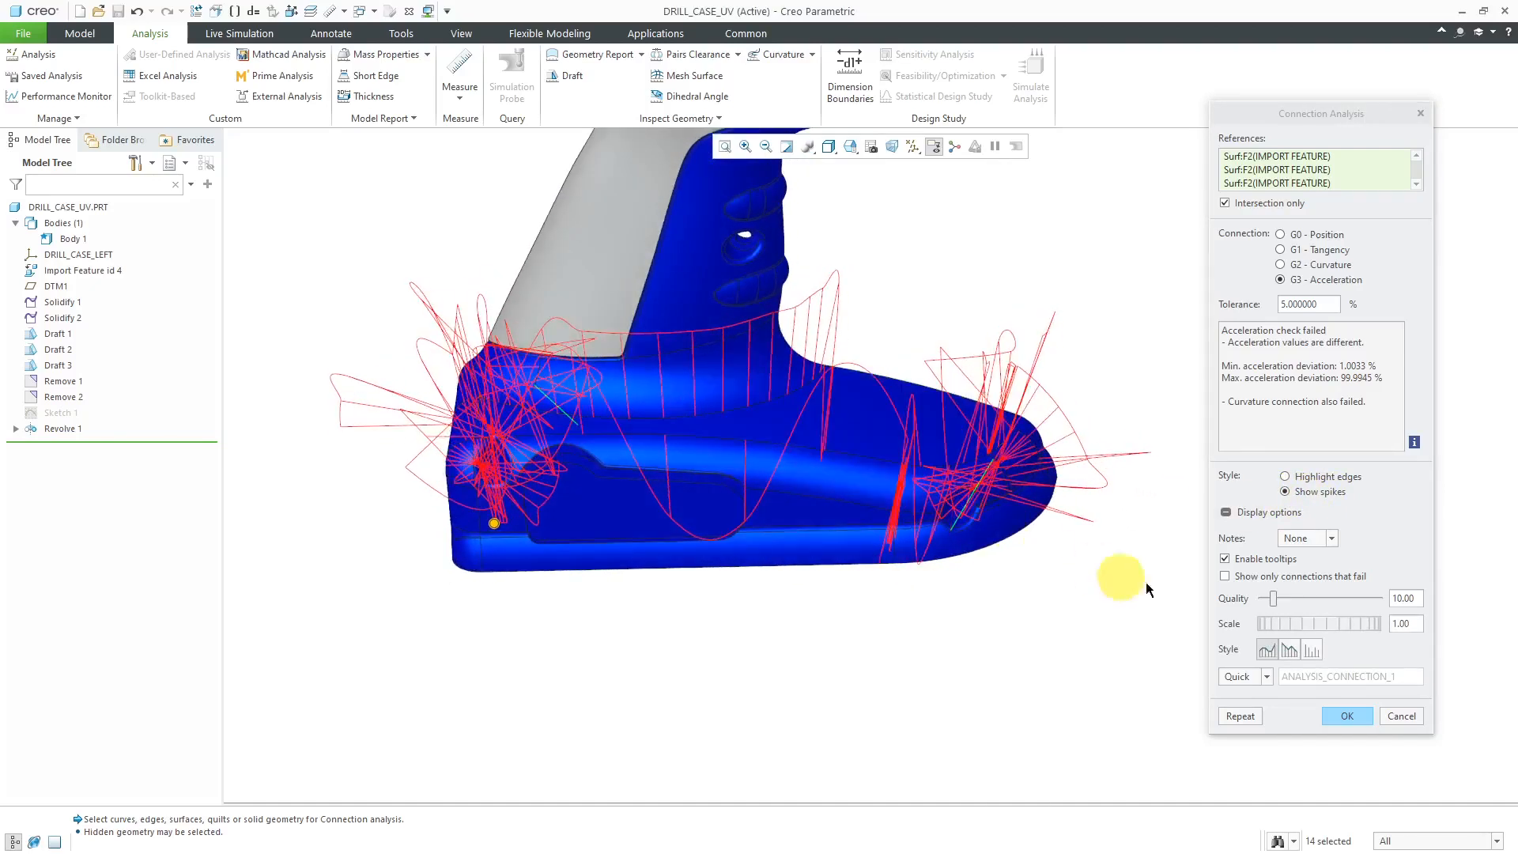
mouse_move(1278, 598)
mouse_down()
mouse_move(1293, 599)
mouse_move(1288, 628)
mouse_move(1271, 624)
mouse_up()
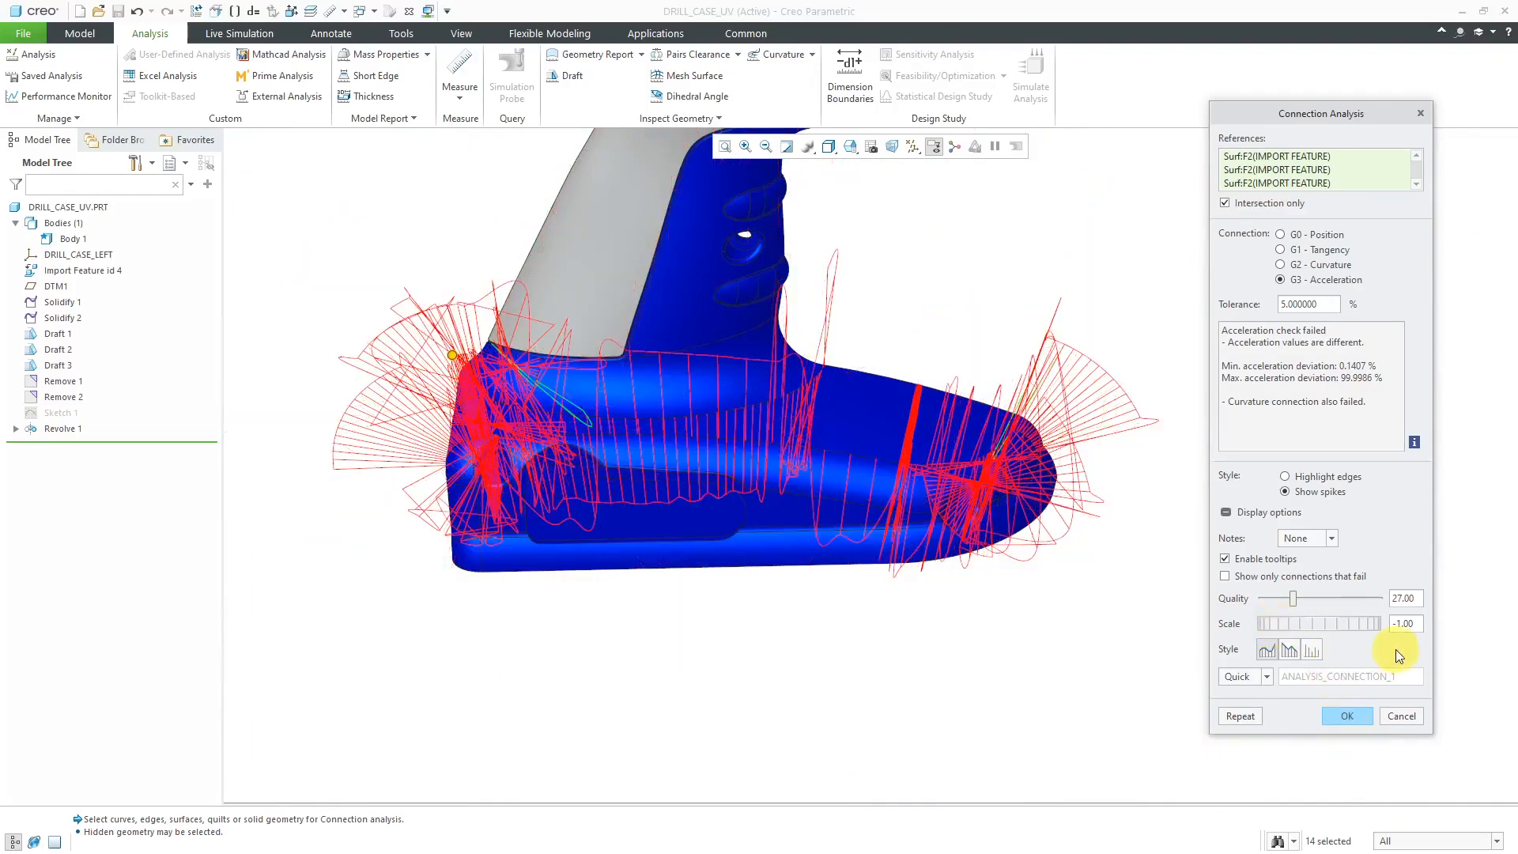
double_click(1409, 624)
text(0.5)
key(Return)
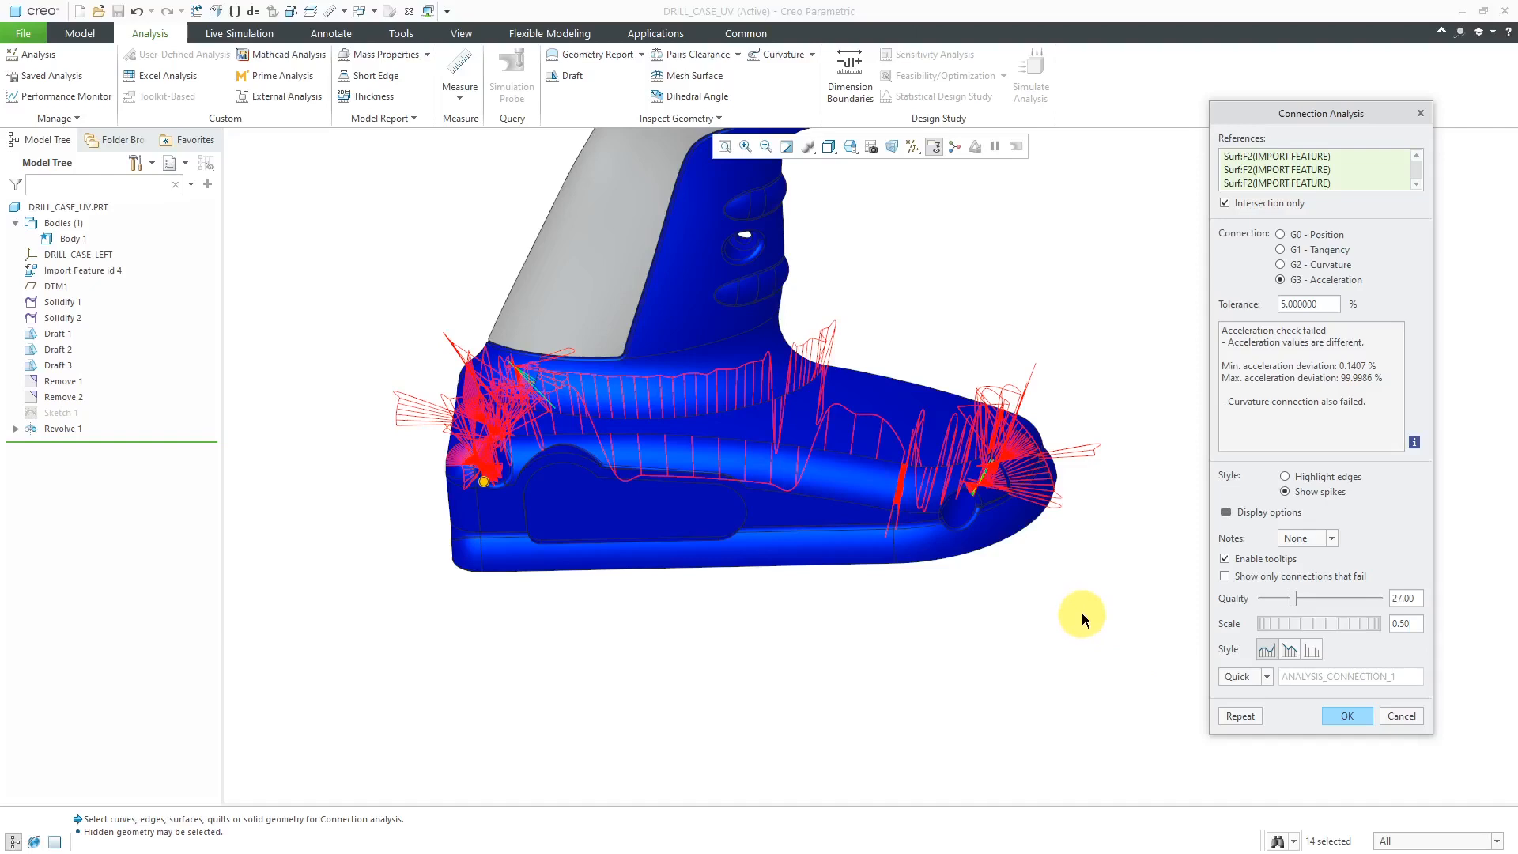
mouse_move(1009, 600)
middle_down()
mouse_move(1047, 603)
mouse_move(1002, 582)
mouse_move(994, 594)
middle_up()
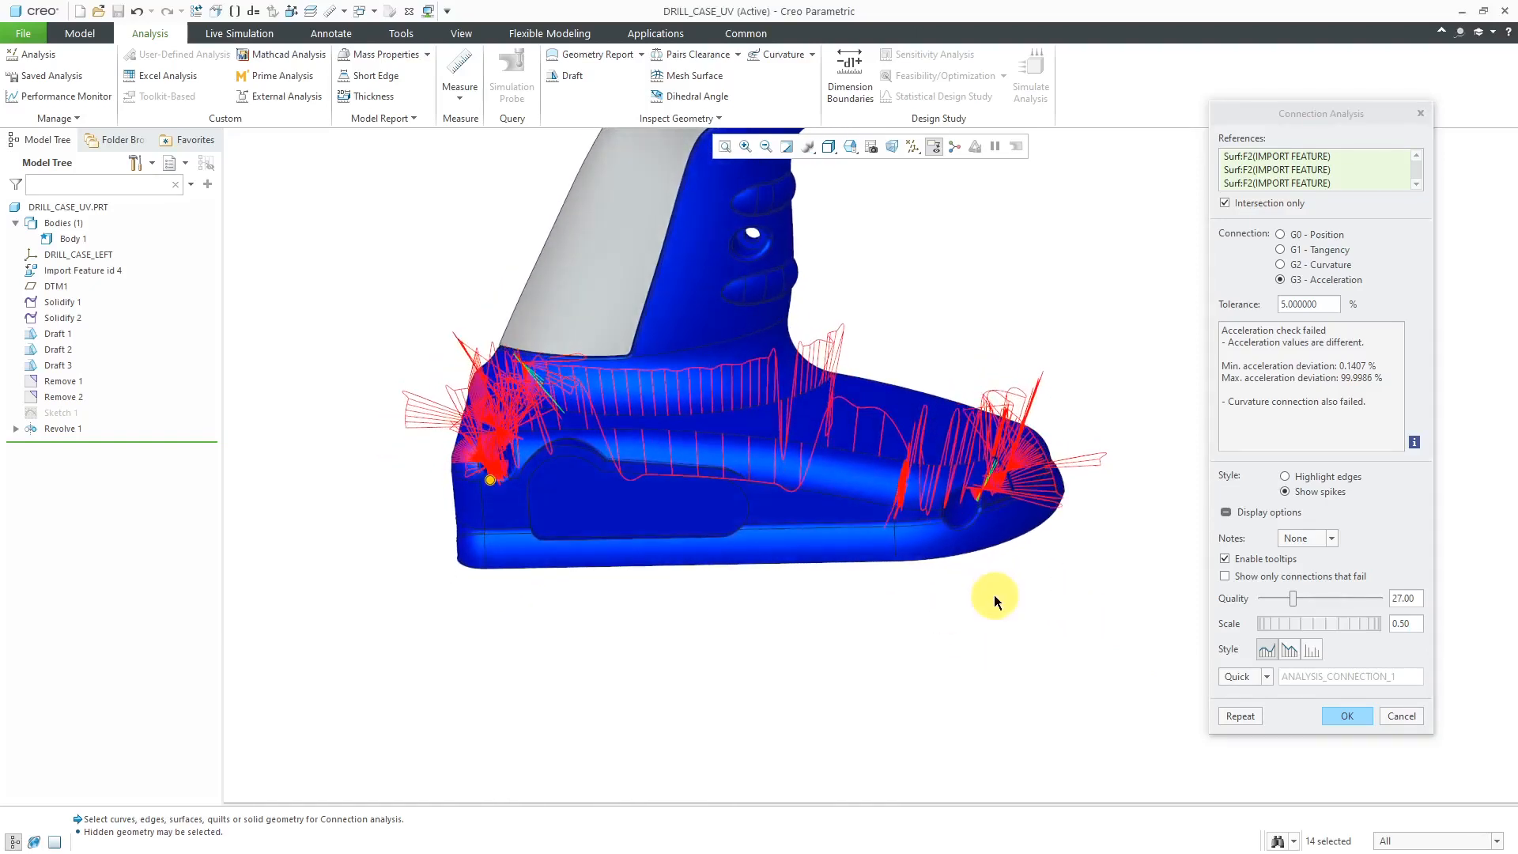
Display the acceleration results as highlighted edges and complete the connection analysis as a Quick analysis
click(1290, 478)
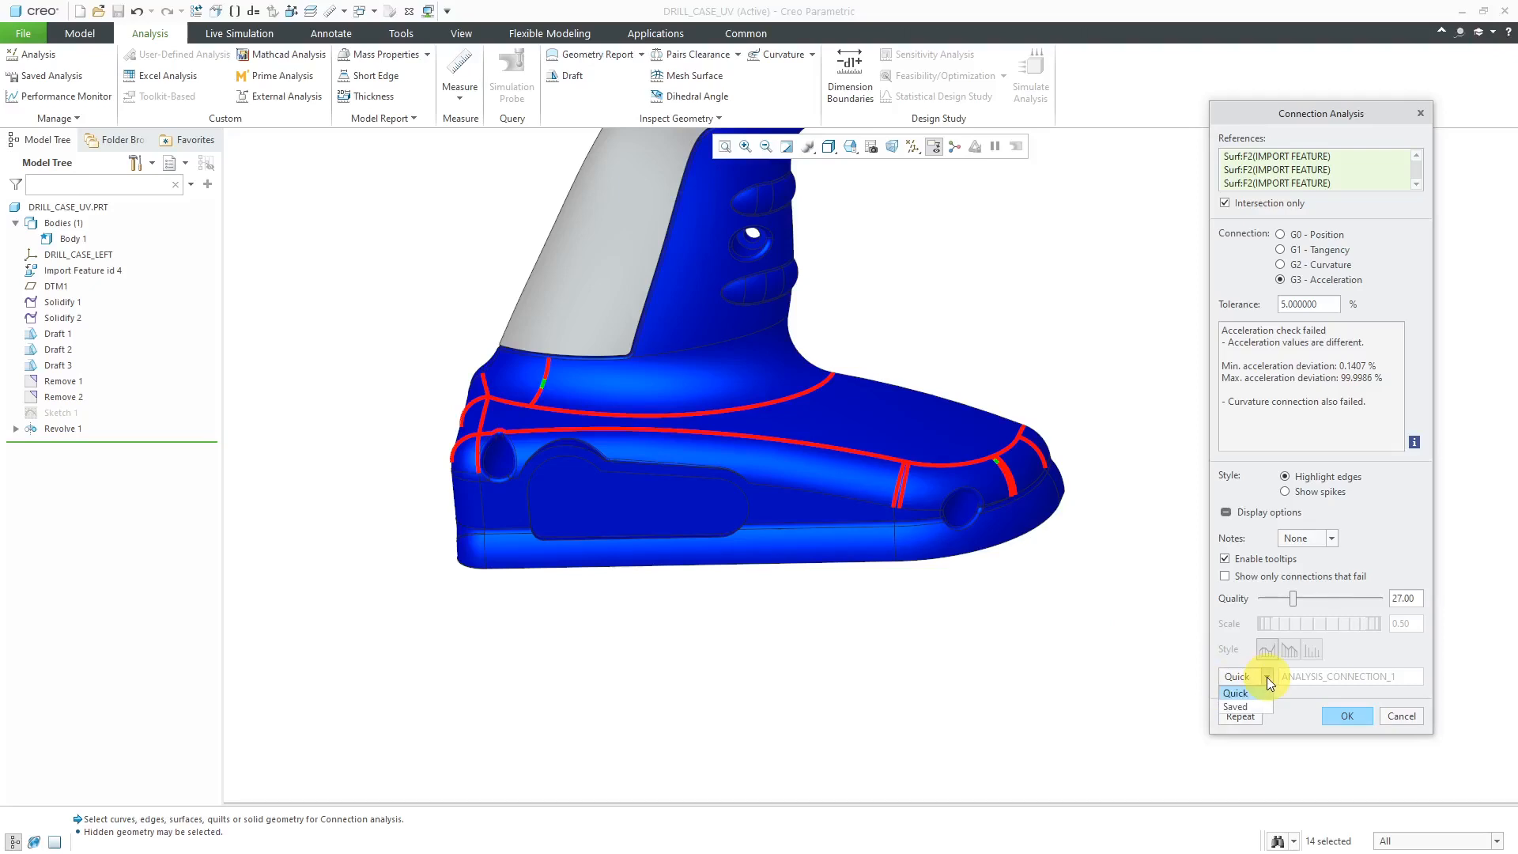
click(1144, 642)
click(1359, 717)
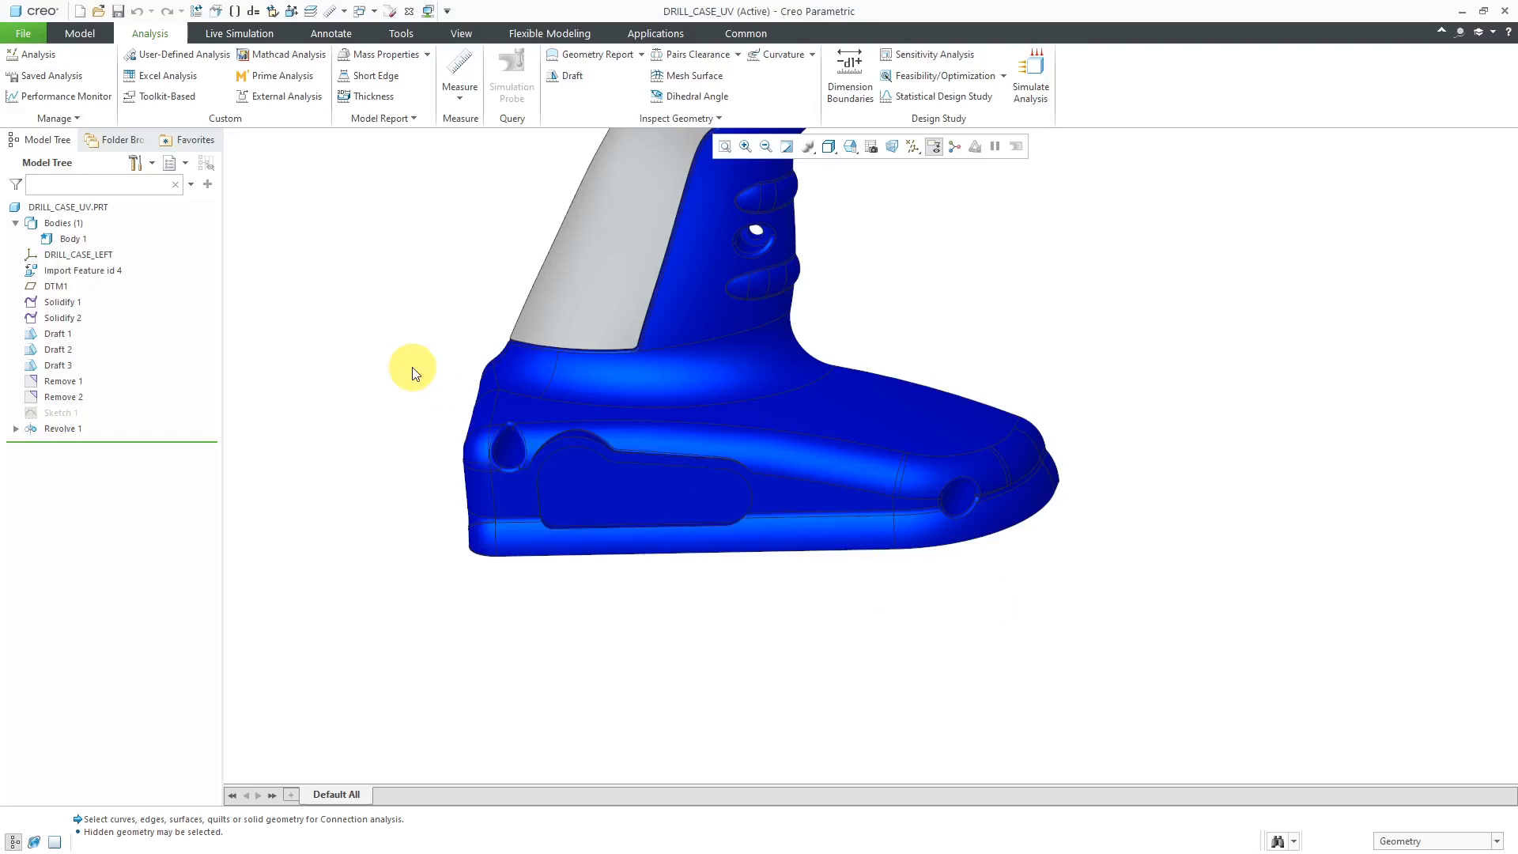
Switch to the open ISDX_TUTORIAL_COMPLETE part and view its orange surface body at an angle
click(376, 14)
click(392, 45)
mouse_move(635, 351)
middle_down()
mouse_move(738, 336)
mouse_move(626, 311)
mouse_move(684, 292)
mouse_move(663, 335)
middle_up()
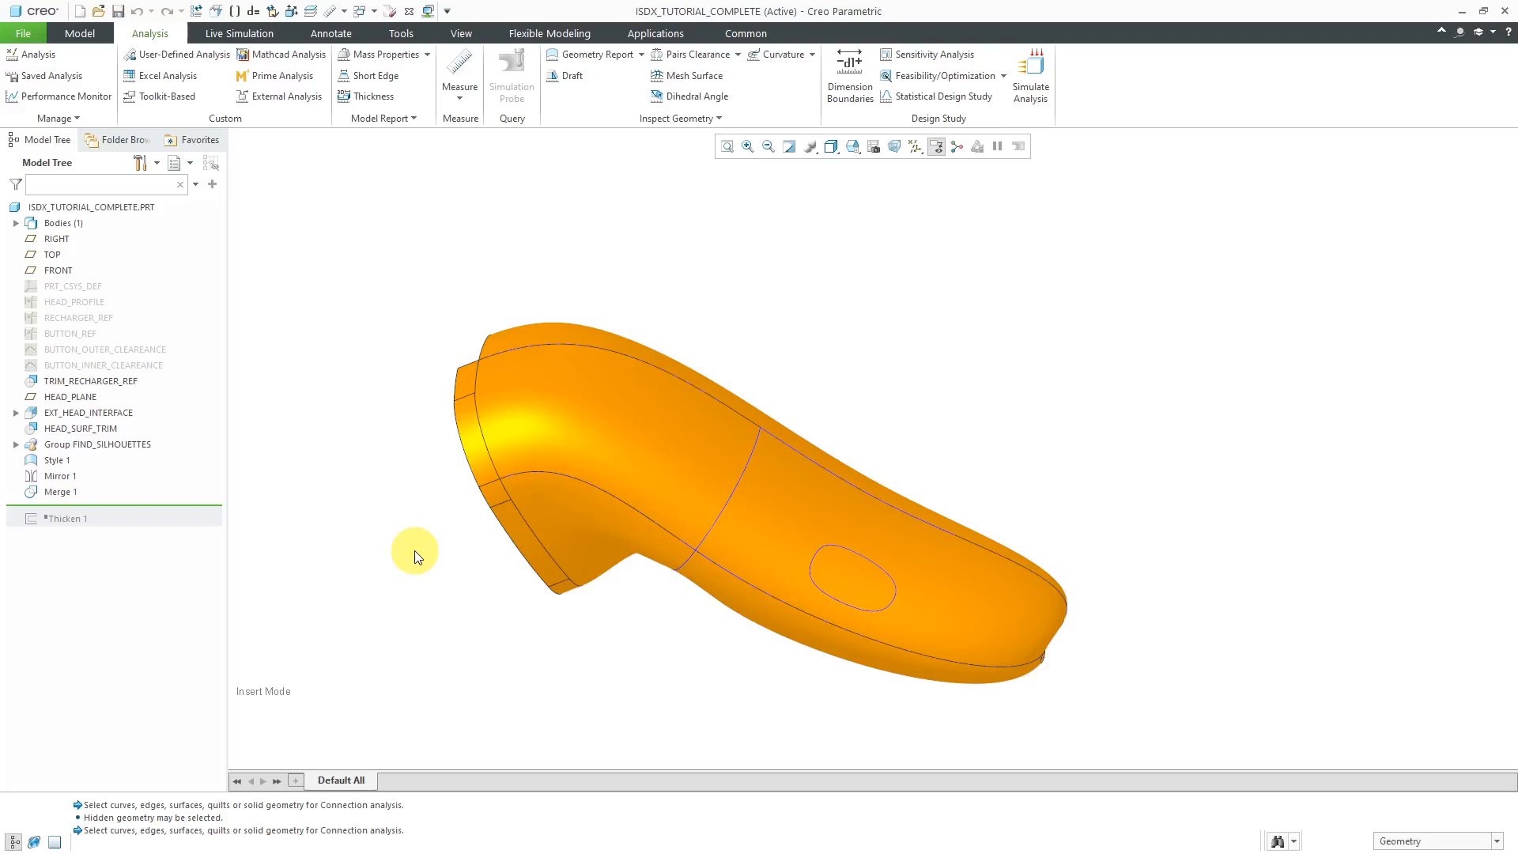
Run a G0 - Position connection analysis on the whole merged quilt and examine its internal edges
click(696, 120)
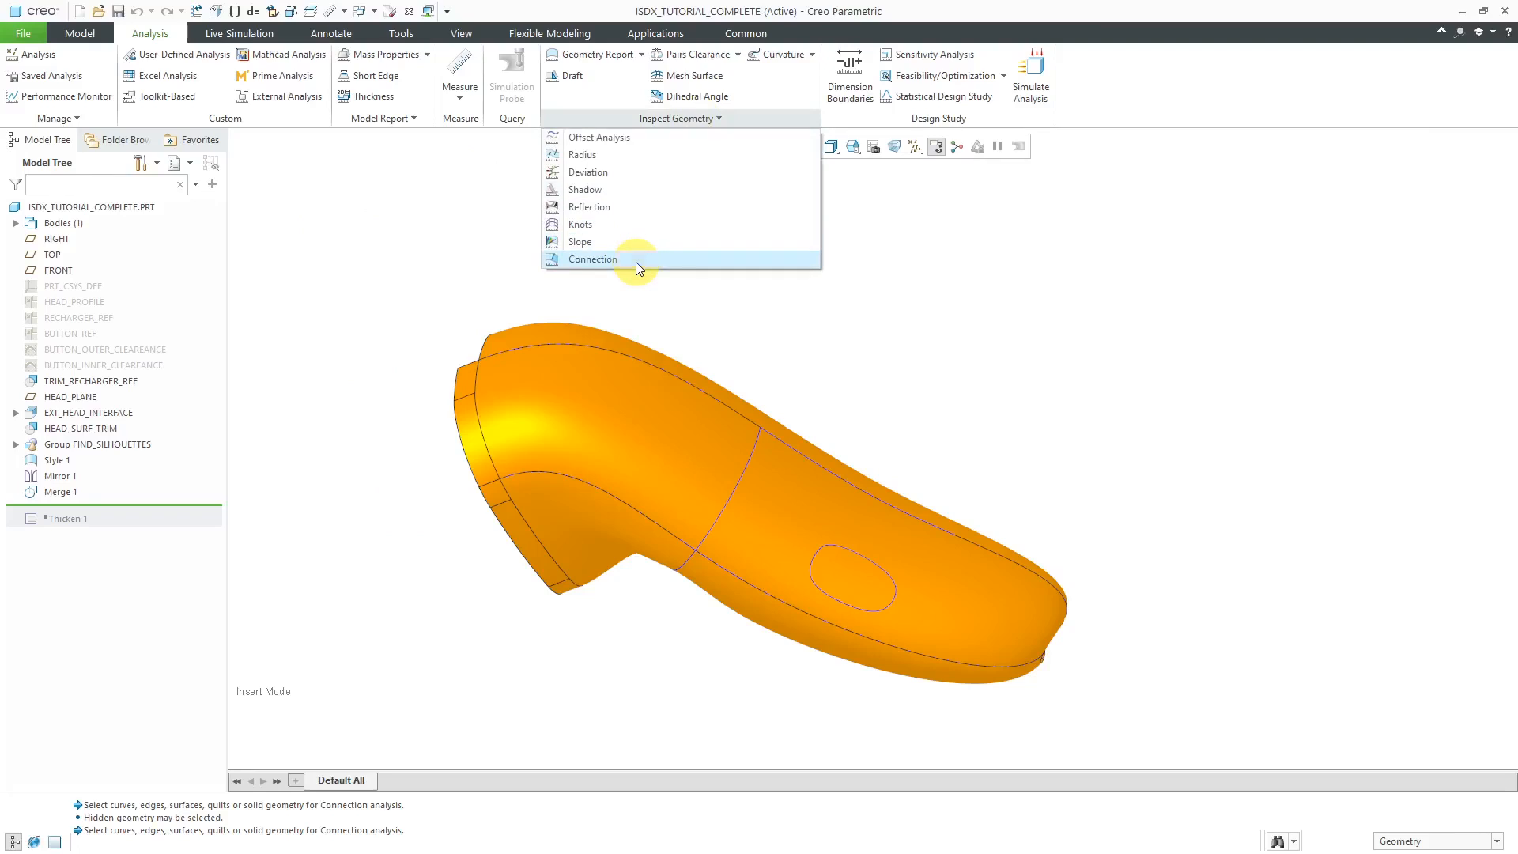
click(635, 260)
click(1324, 236)
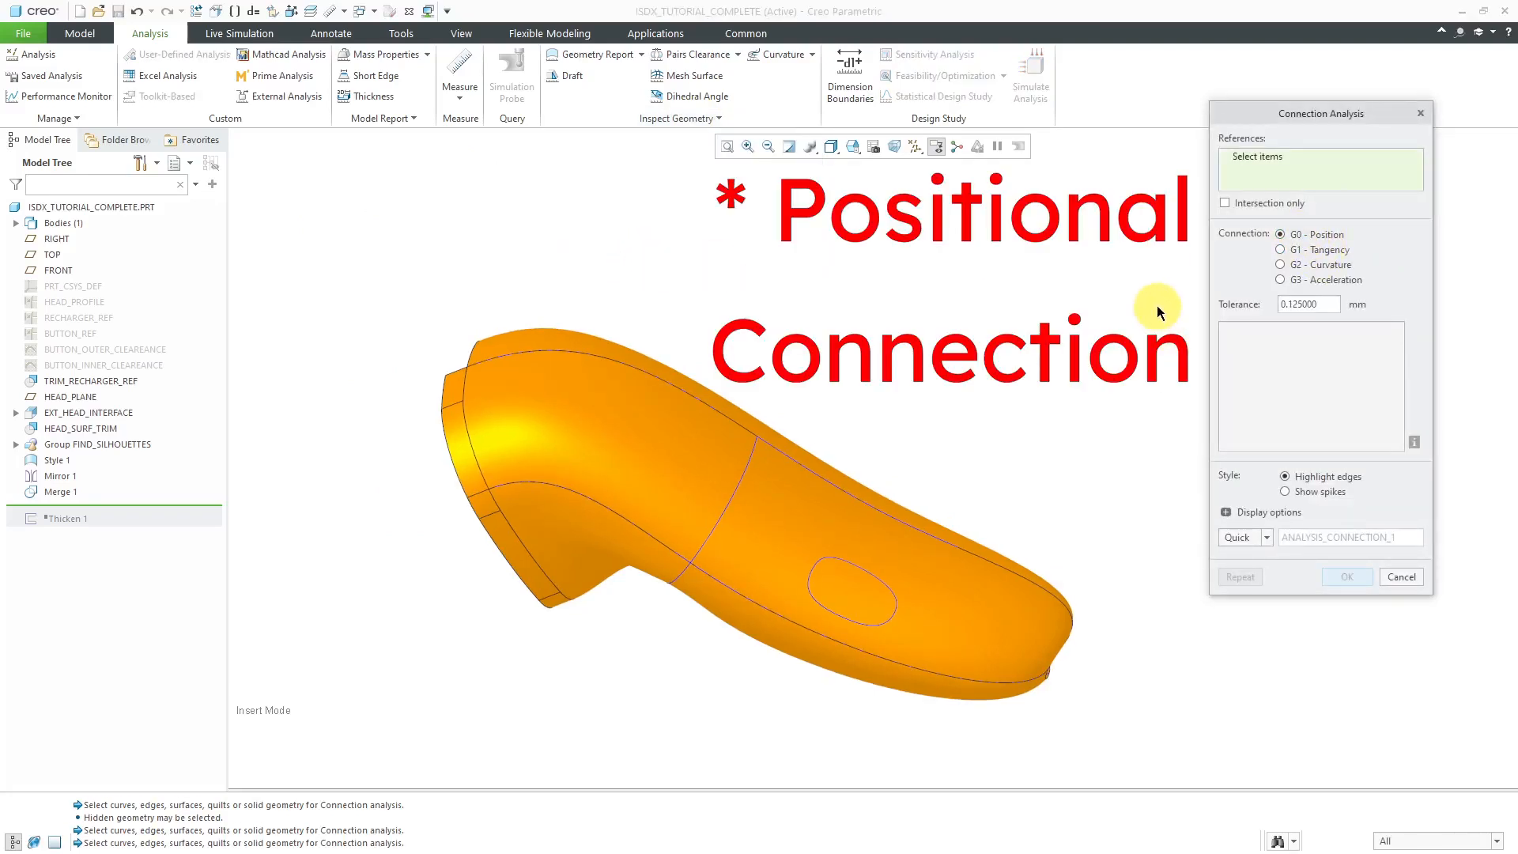
right_click(682, 475)
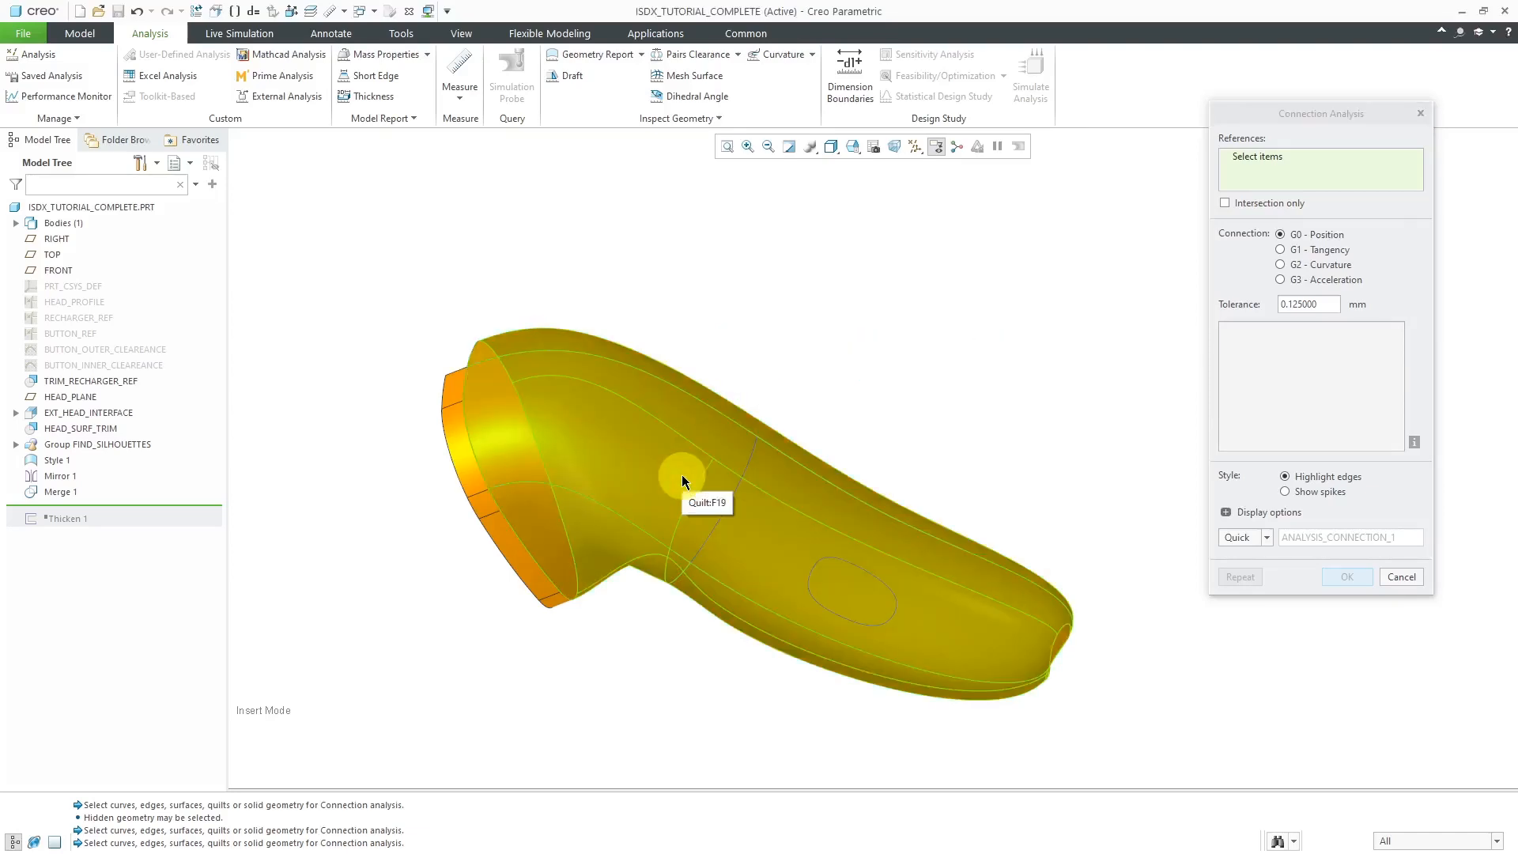
click(681, 475)
middle_drag(682, 474, 827, 413)
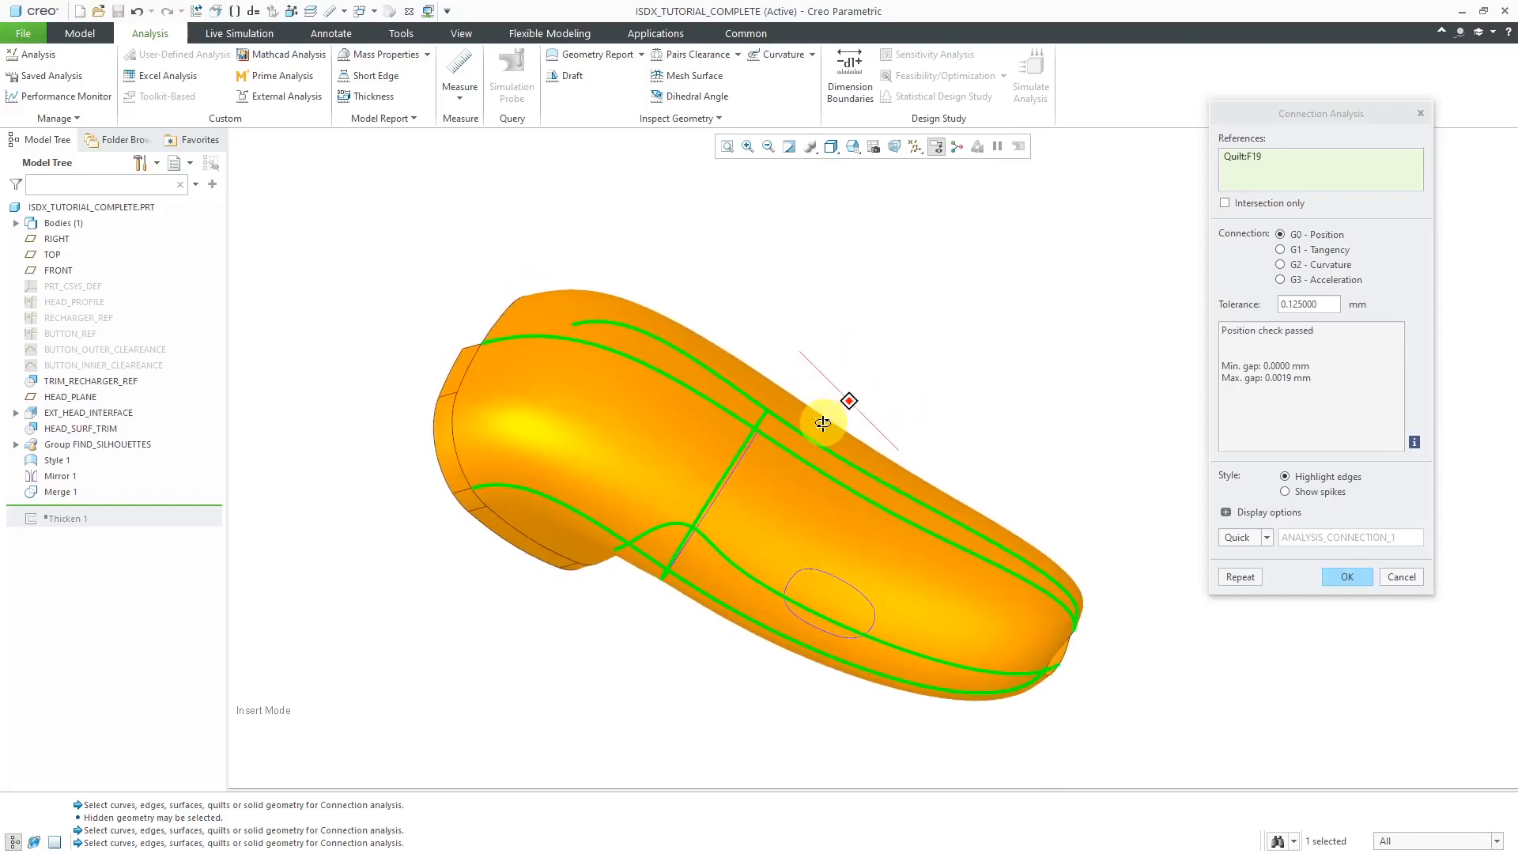
Check the quilt's connections for G1 - Tangency and G2 - Curvature, examining the highlighted edges for each
click(1316, 249)
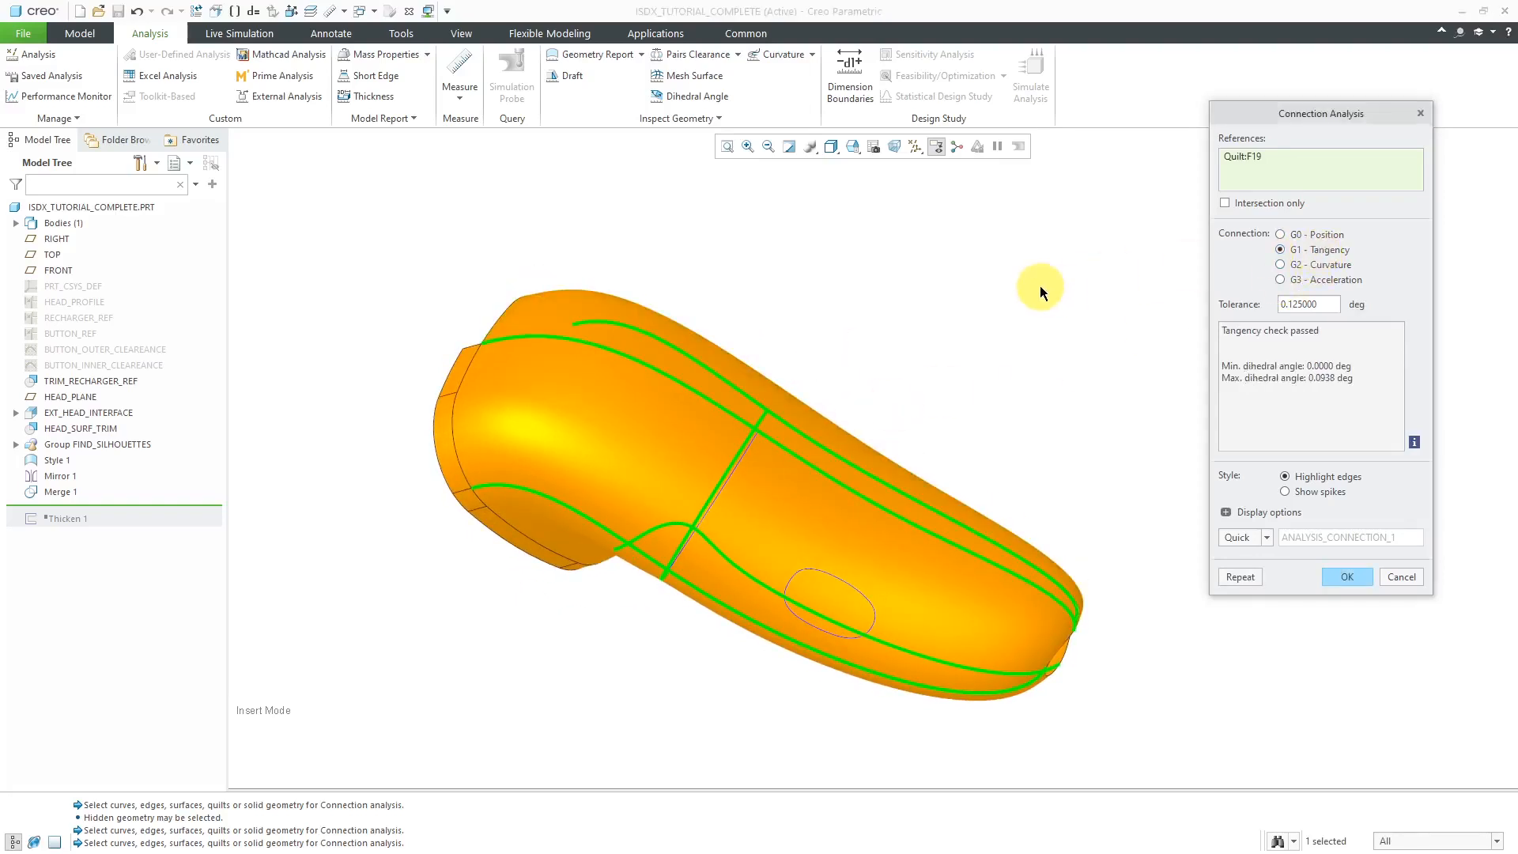
middle_drag(952, 400, 908, 363)
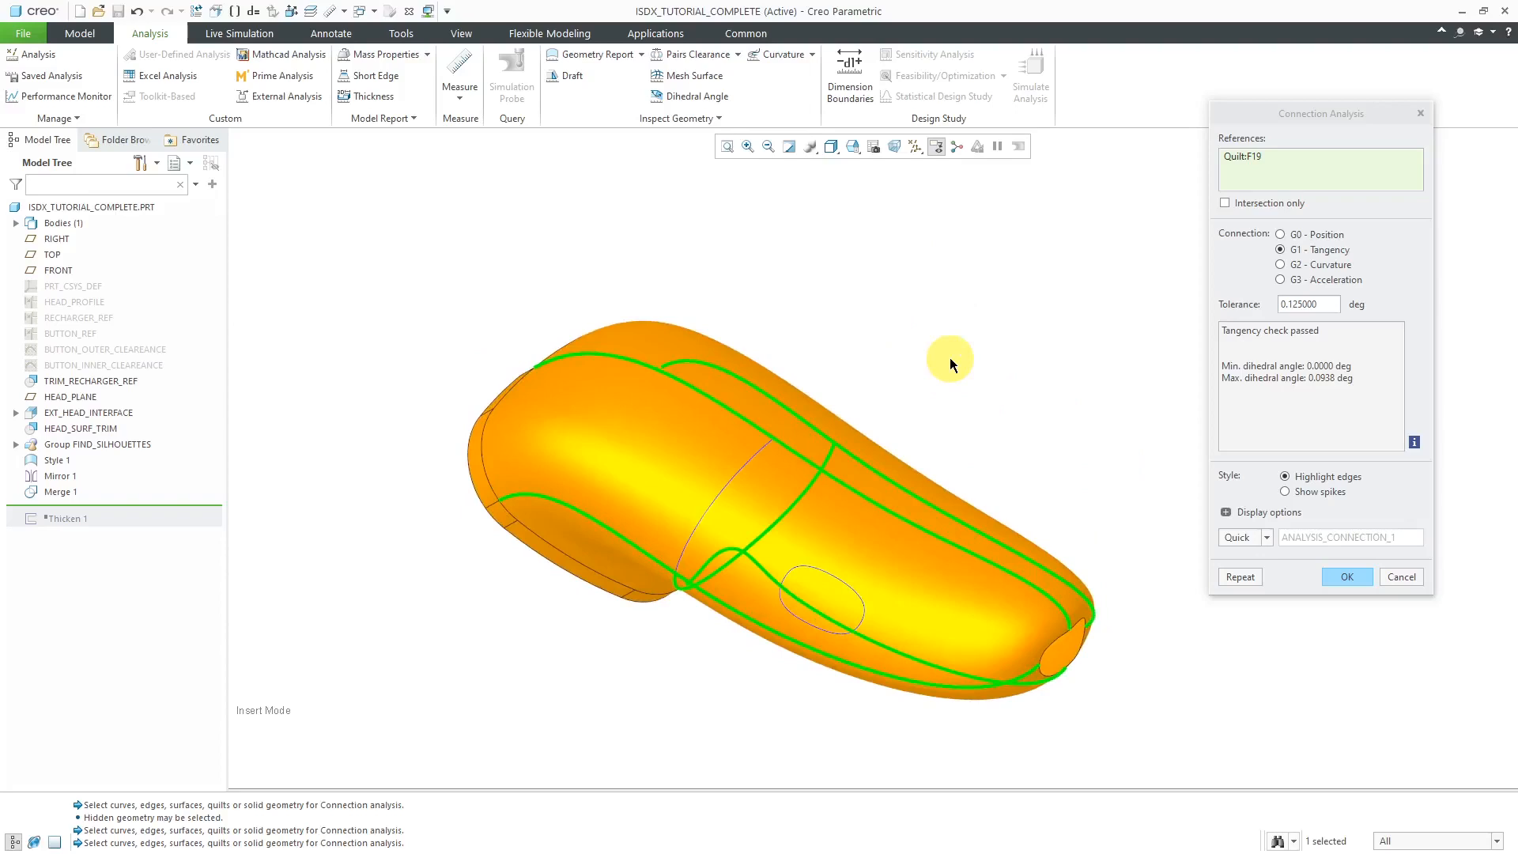
click(1328, 266)
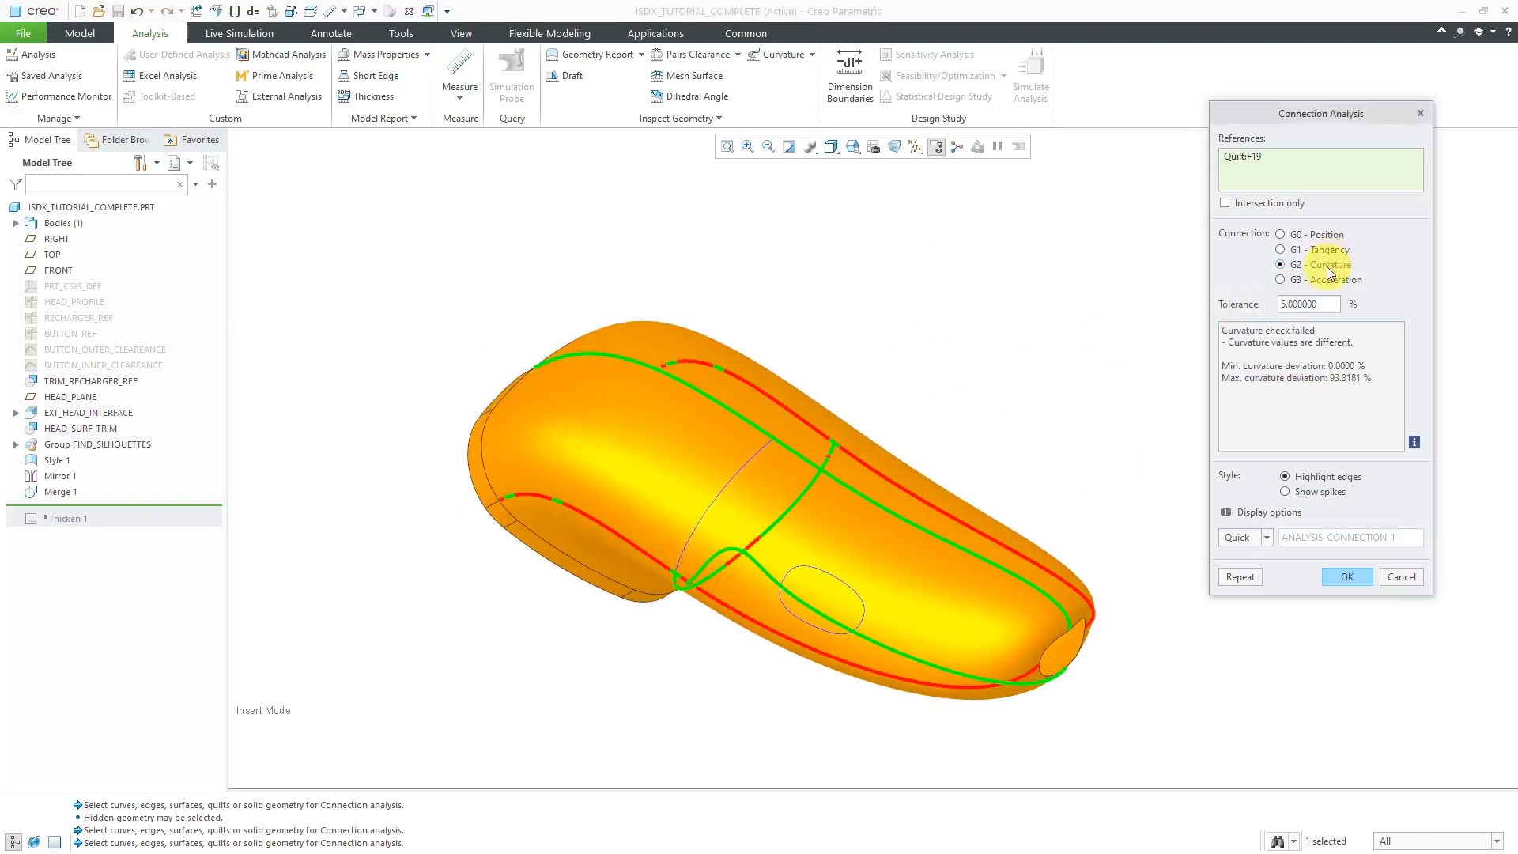
mouse_move(956, 357)
middle_down()
mouse_move(891, 346)
mouse_move(962, 322)
mouse_move(1009, 277)
mouse_move(938, 339)
mouse_move(908, 339)
mouse_move(974, 303)
mouse_move(959, 339)
mouse_move(976, 342)
mouse_move(951, 332)
mouse_move(968, 341)
middle_up()
Check the quilt's connections for G3 - Acceleration, examine its edges and finish the analysis
click(1279, 279)
middle_drag(878, 356, 864, 315)
click(1346, 577)
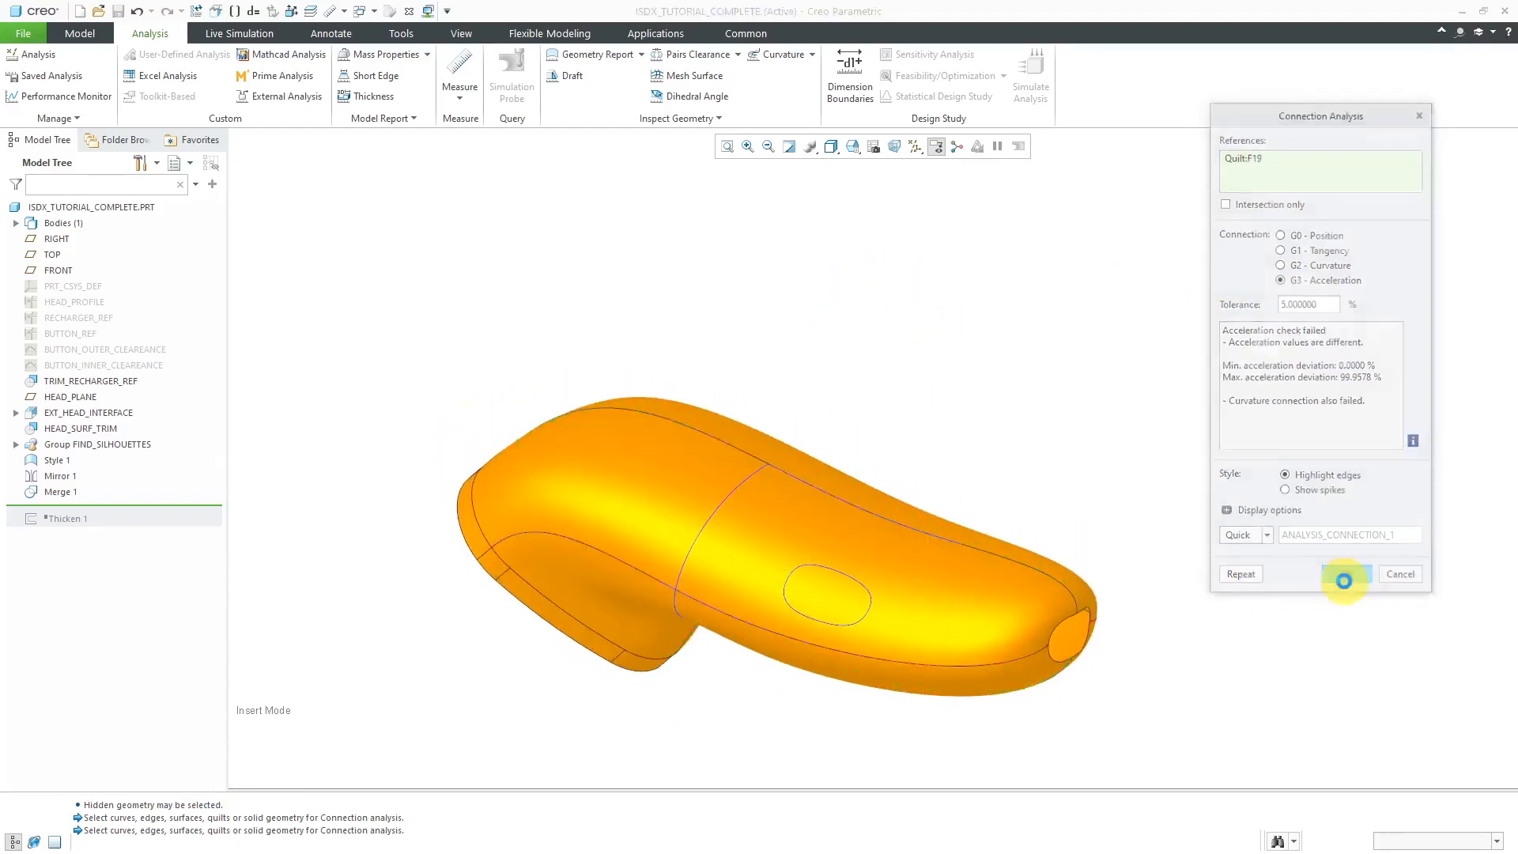